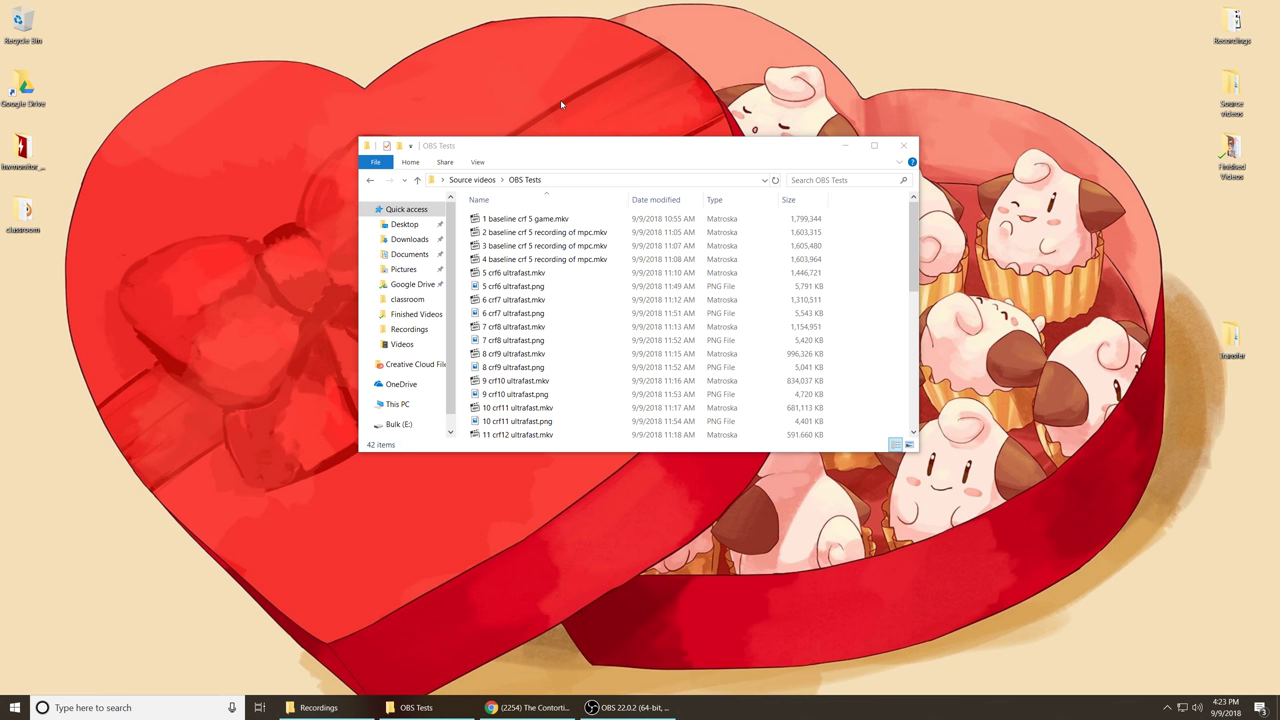
Replace the x264 recording's CRF value with 15 and commit the edit.
{"action": "left_click_drag", "start_coordinate": [766, 148], "coordinate": [747, 120]}
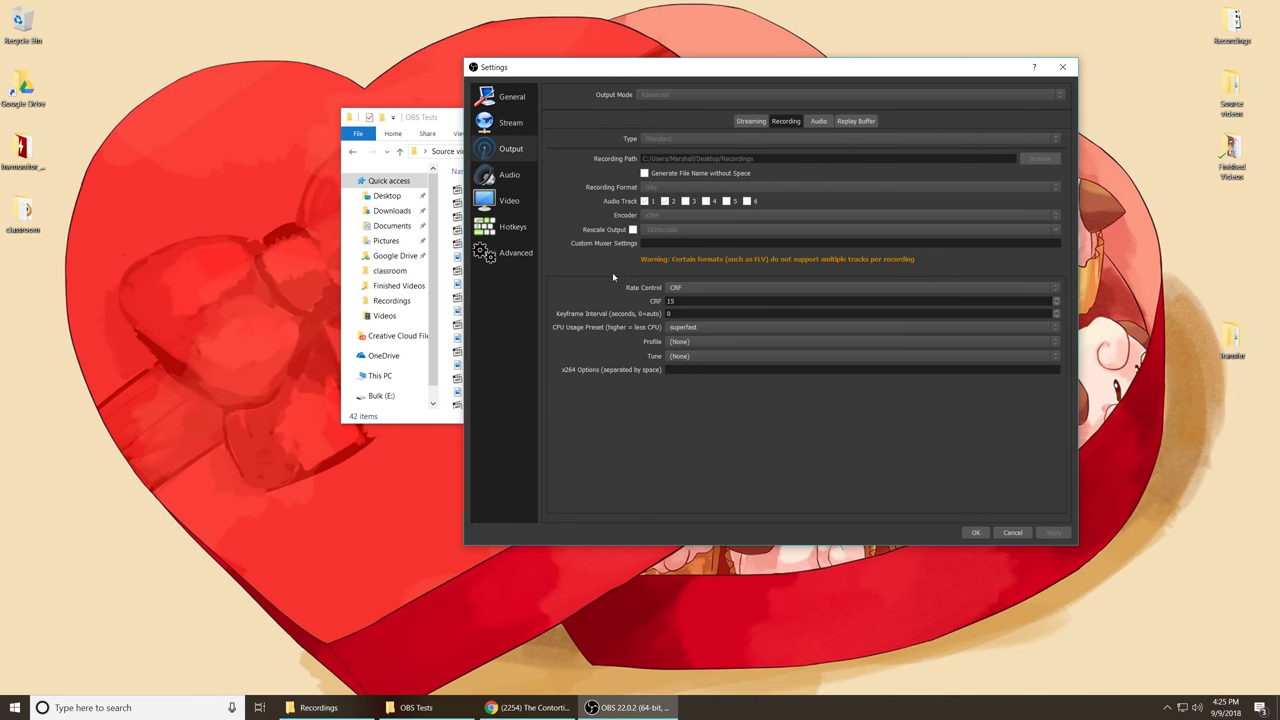
{"action": "double_click", "coordinate": [670, 300]}
{"action": "left_click", "coordinate": [684, 300]}
{"action": "double_click", "coordinate": [670, 300]}
{"action": "type", "text": "15"}
{"action": "left_click_drag", "start_coordinate": [677, 301], "coordinate": [649, 309]}
{"action": "left_click", "coordinate": [640, 311]}
Leave the CPU usage preset on superfast and close the Settings dialog.
{"action": "left_click", "coordinate": [707, 329]}
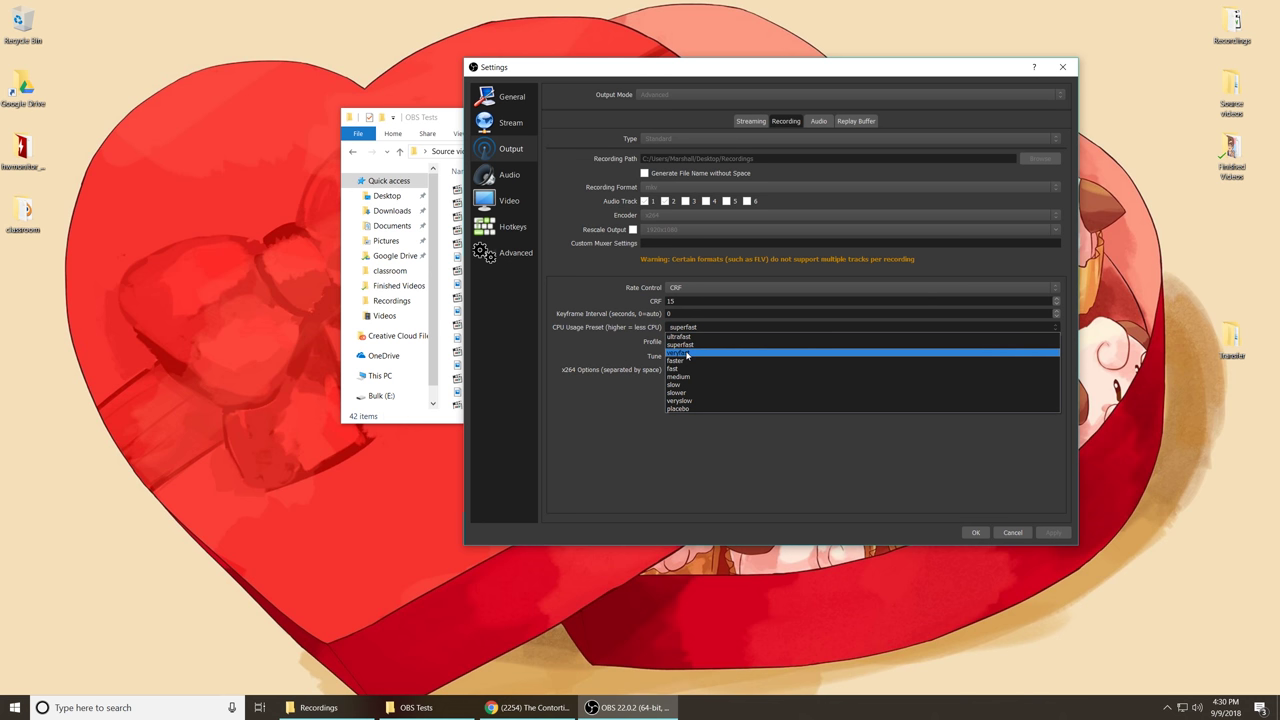
{"action": "left_click", "coordinate": [688, 303]}
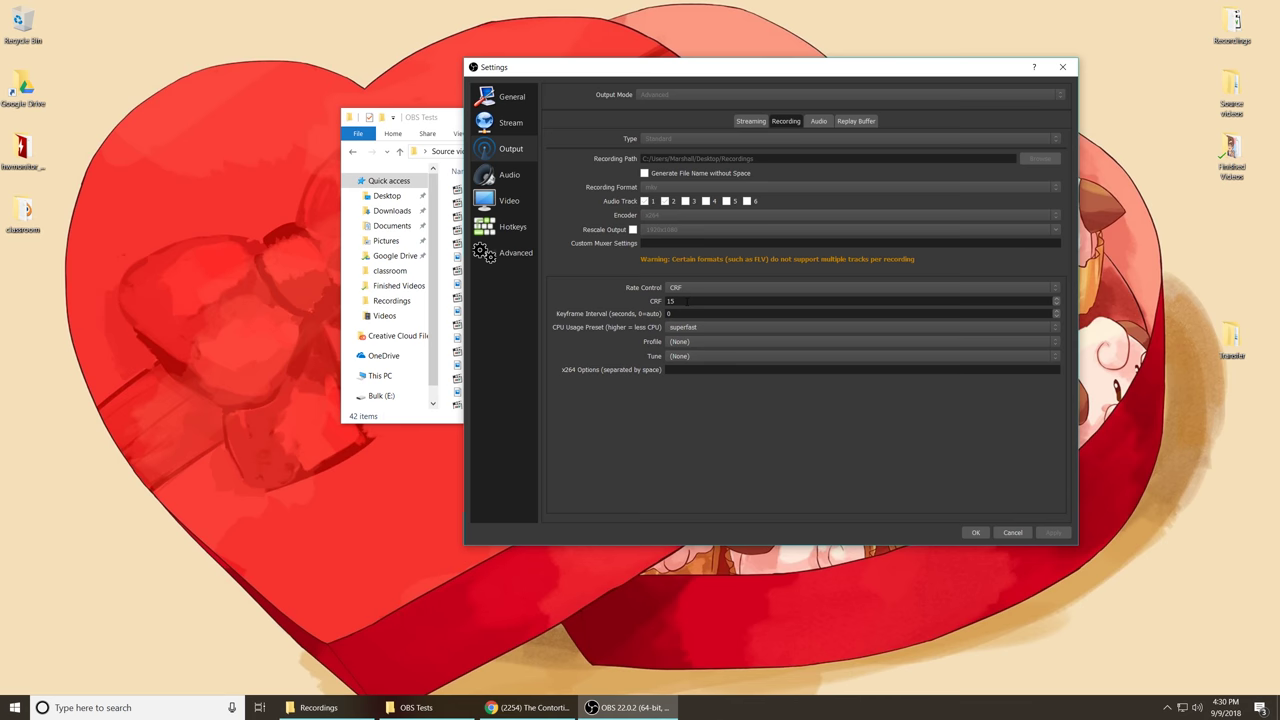
{"action": "key", "text": "Return"}
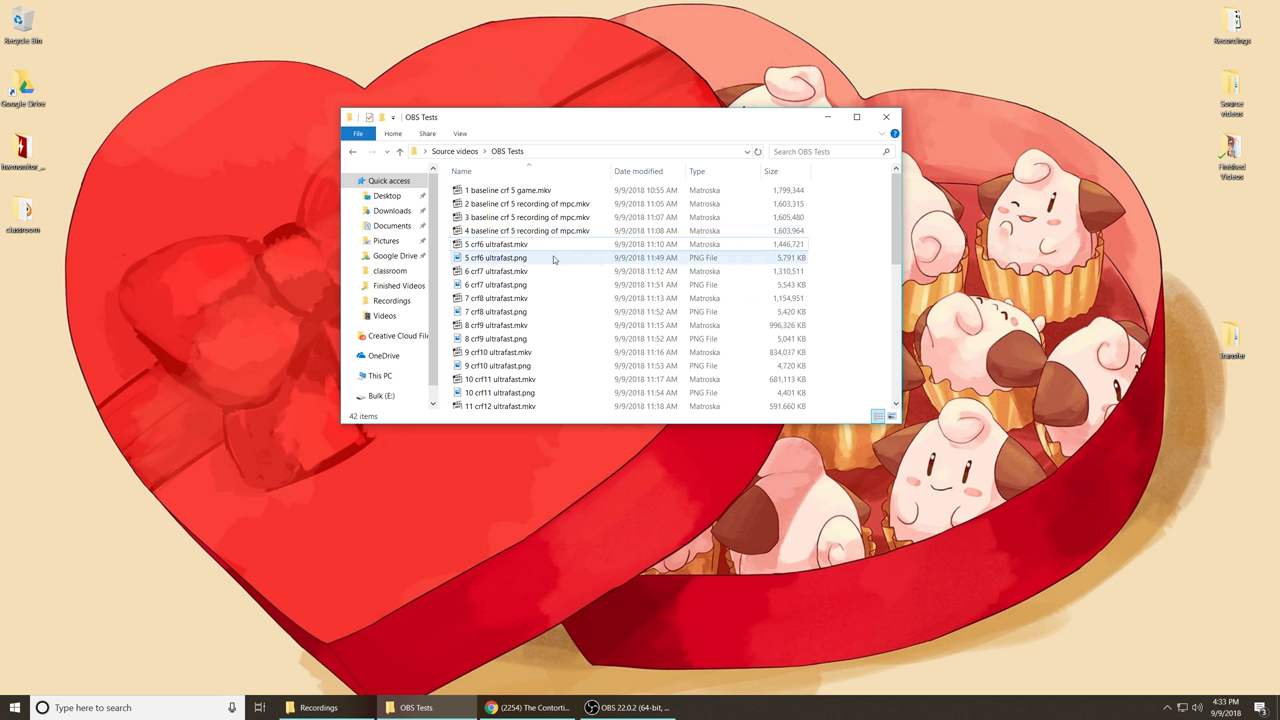
Select 5 crf6 ultrafast.mkv to check its size, then clear the selection.
{"action": "left_click", "coordinate": [488, 247]}
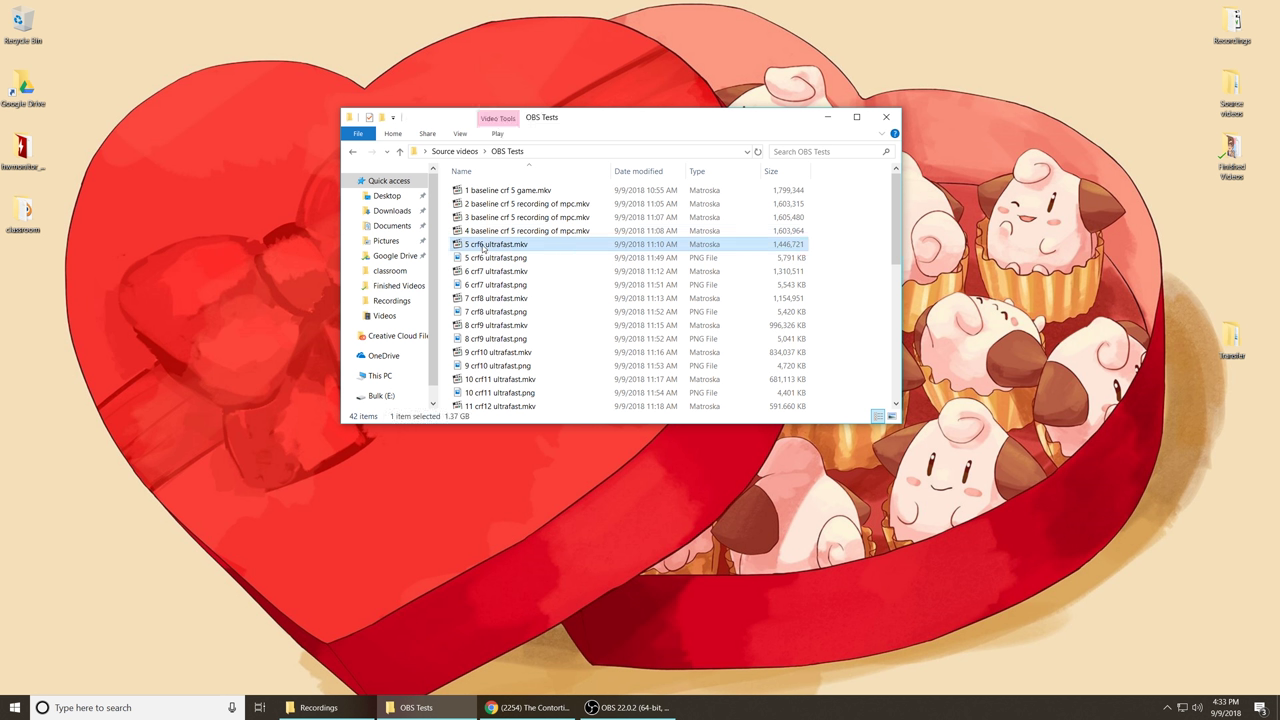
{"action": "left_click", "coordinate": [857, 200]}
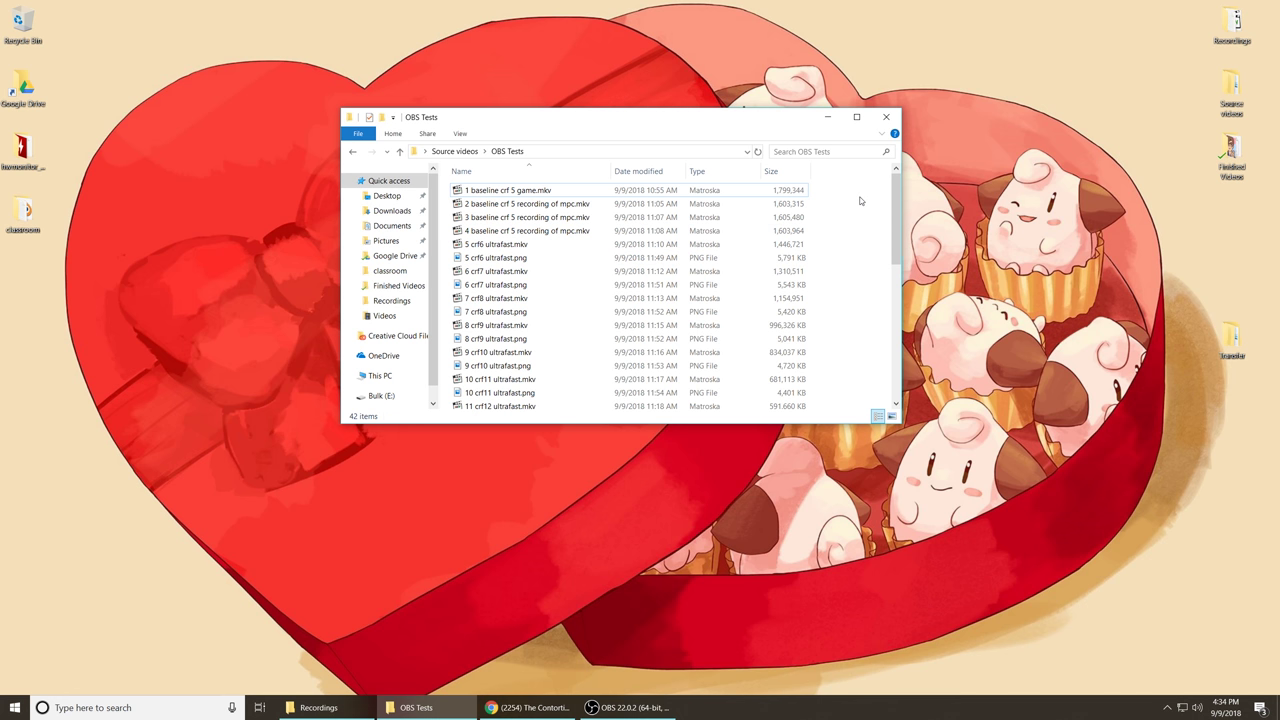
{"action": "left_click", "coordinate": [553, 248]}
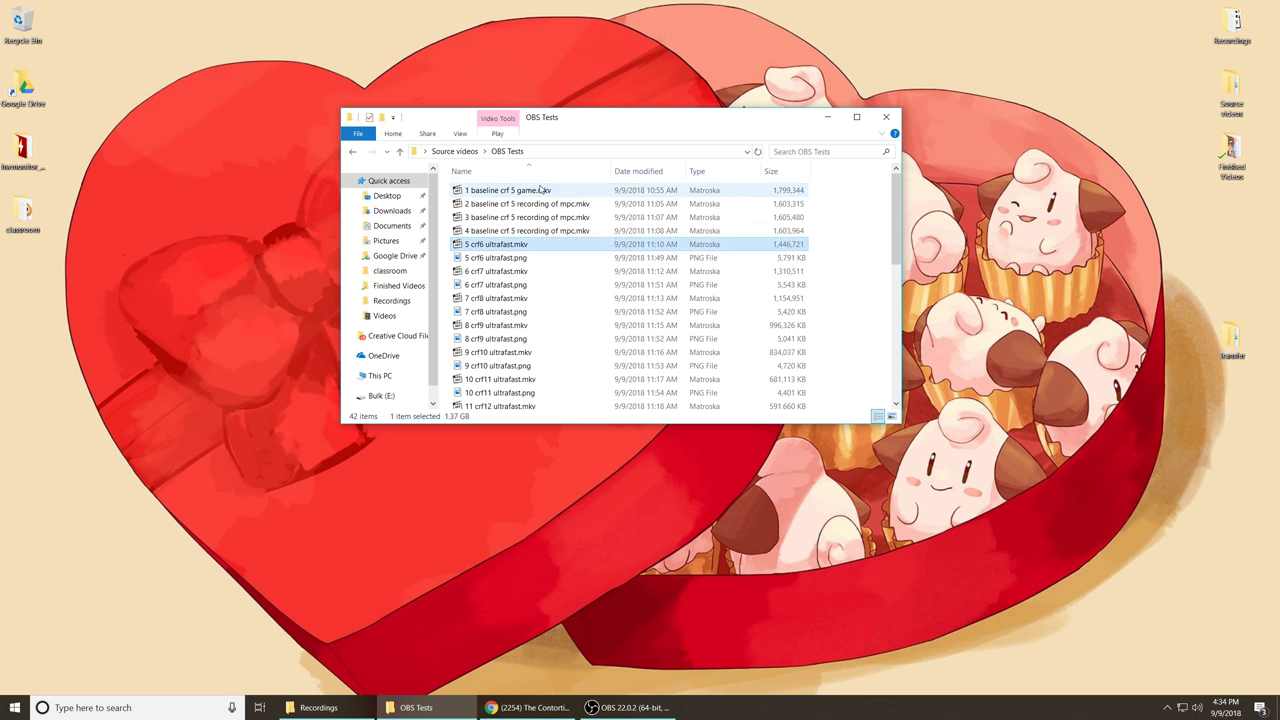
{"action": "left_click", "coordinate": [838, 214]}
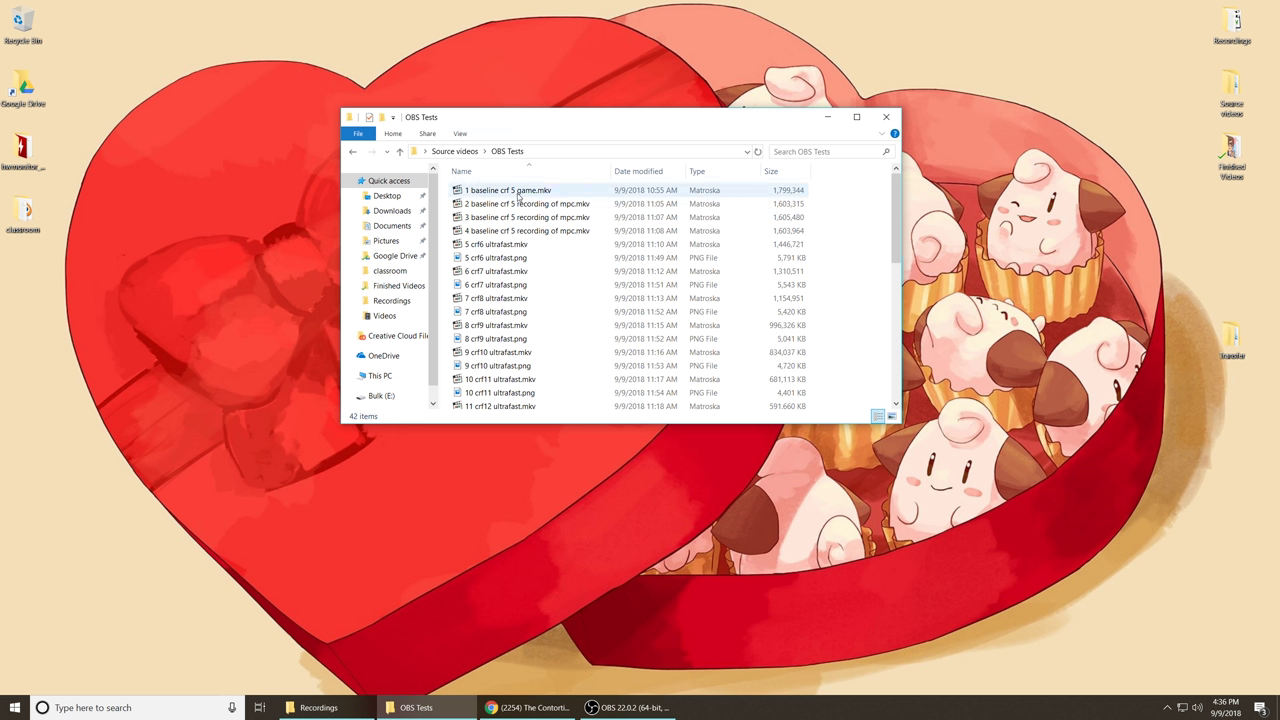
Select baseline crf 5 recordings of mpc 2–4, totalling 4.58 GB.
{"action": "left_click", "coordinate": [542, 218]}
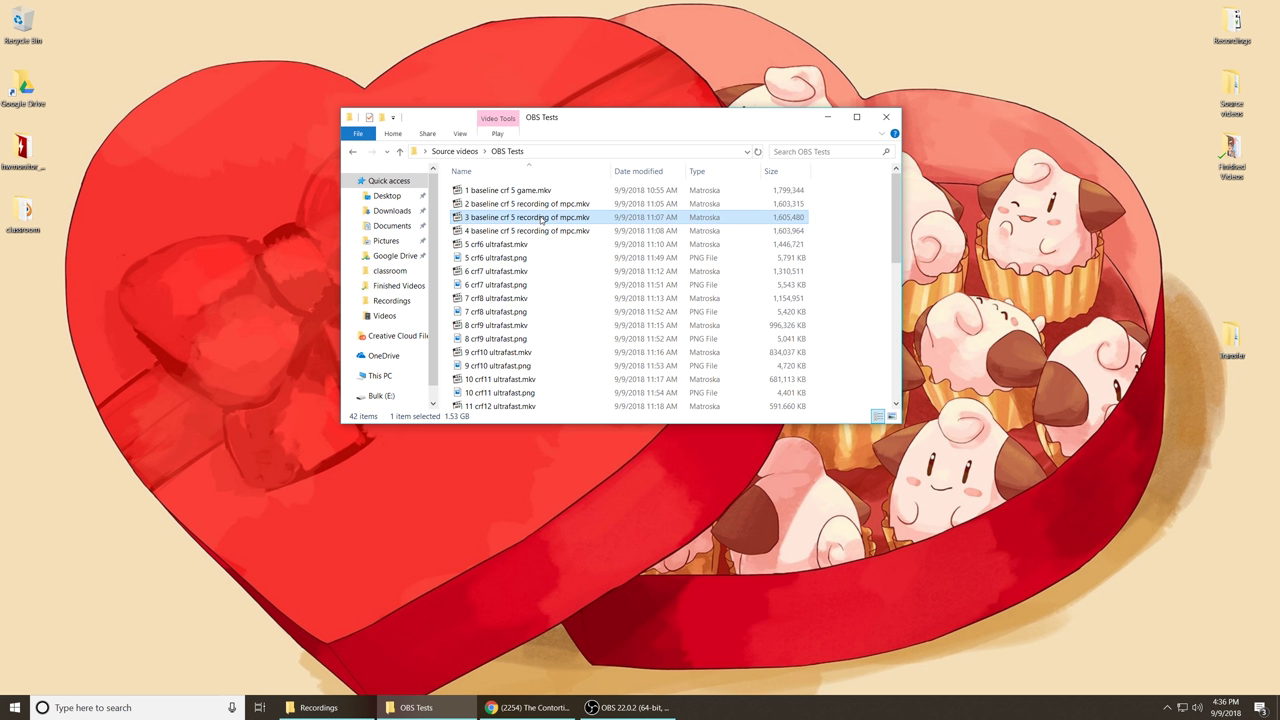
{"action": "left_click", "coordinate": [545, 204]}
{"action": "left_click", "coordinate": [545, 231]}
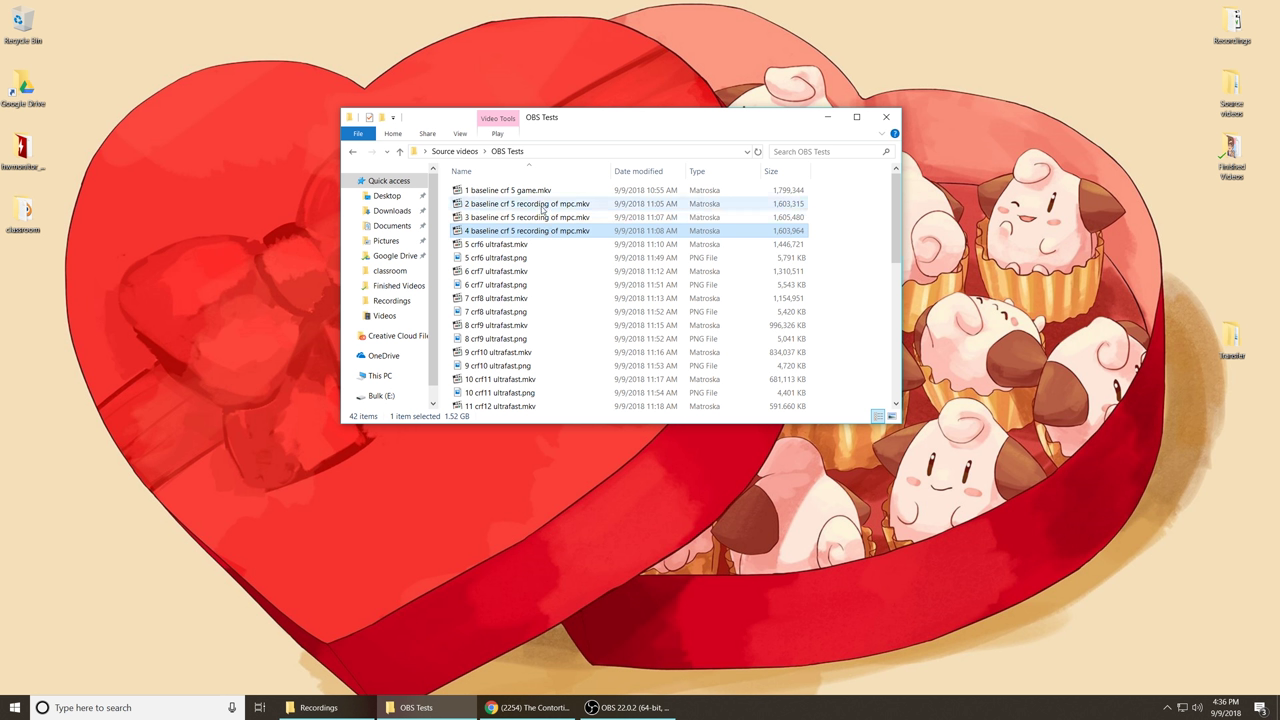
{"action": "left_click", "coordinate": [522, 191]}
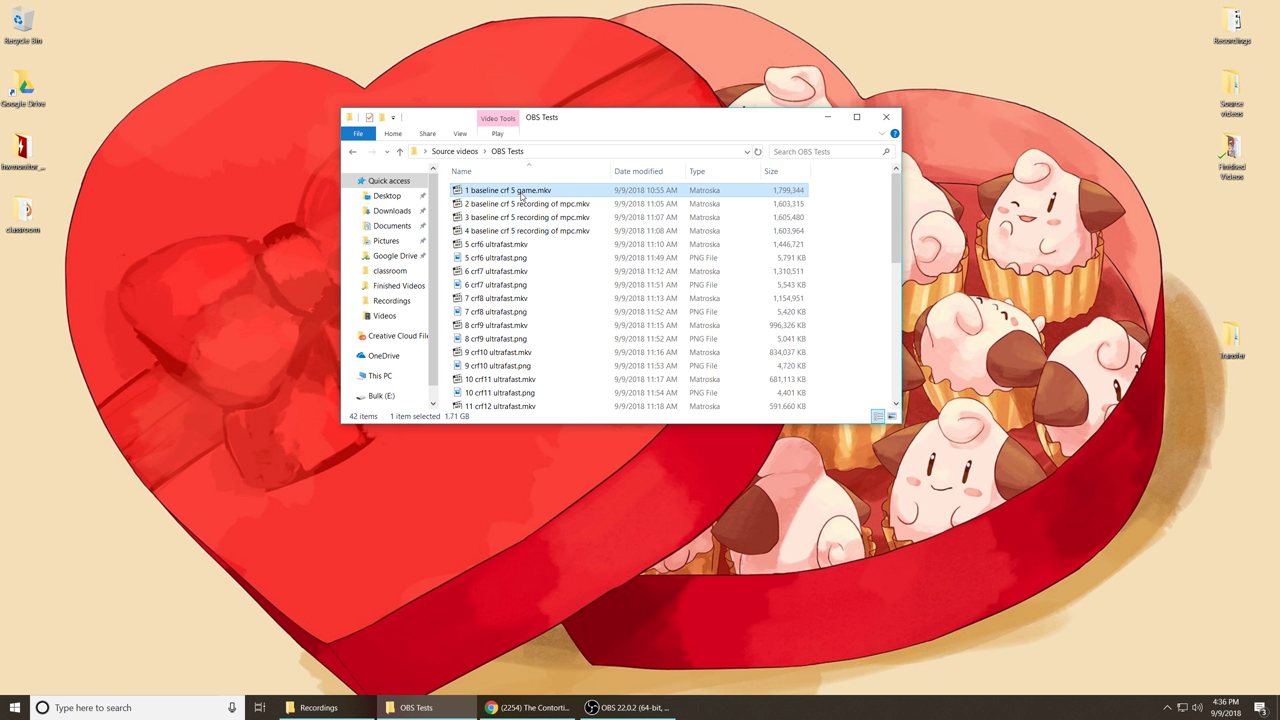
{"action": "left_click", "coordinate": [772, 204]}
{"action": "left_click", "coordinate": [786, 232], "text": "shift"}
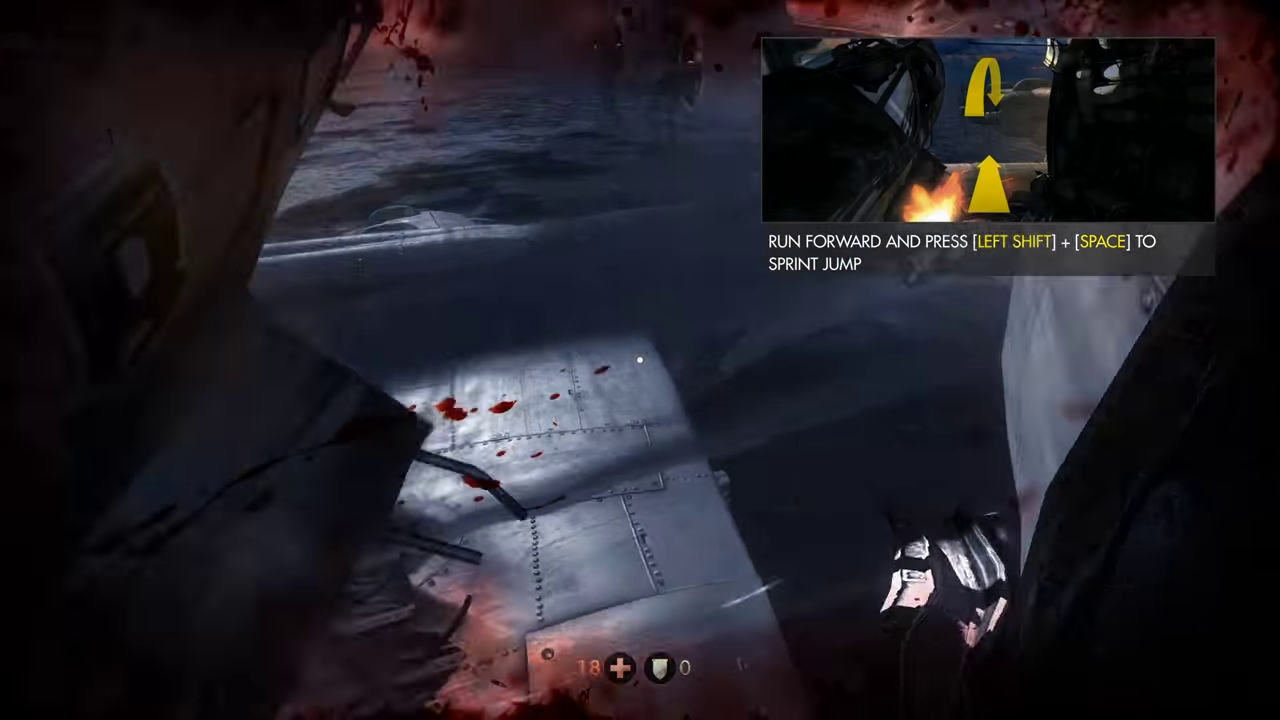
Play the recorded game footage in Media Player Classic.
{"action": "key", "text": "shift+space"}
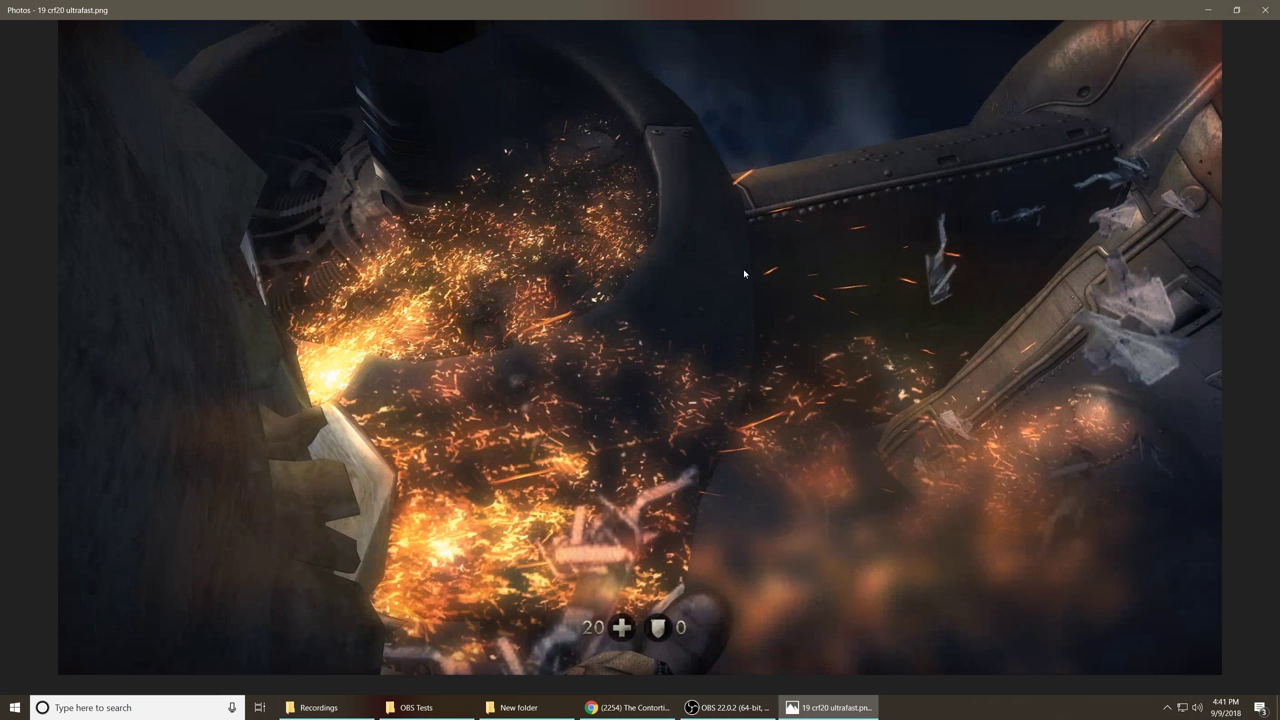
{"action": "mouse_move", "coordinate": [805, 200]}
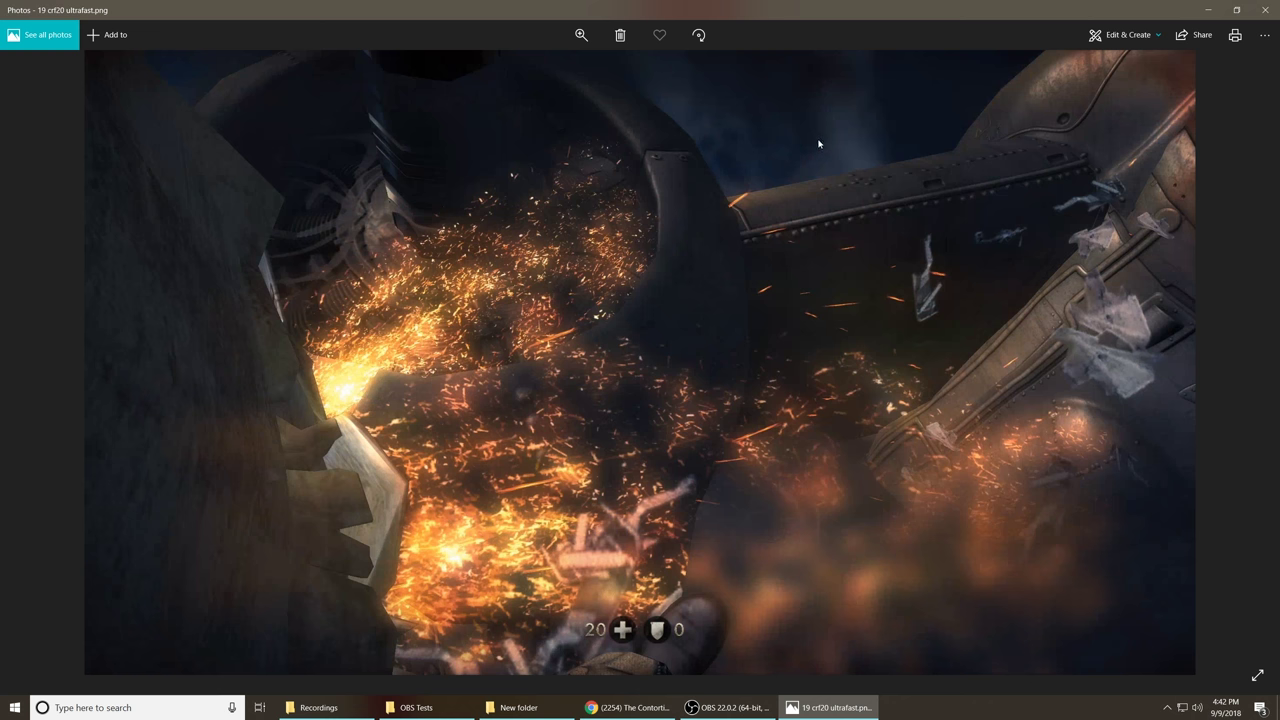
{"action": "scroll", "coordinate": [818, 144], "scroll_direction": "up", "scroll_amount": 4}
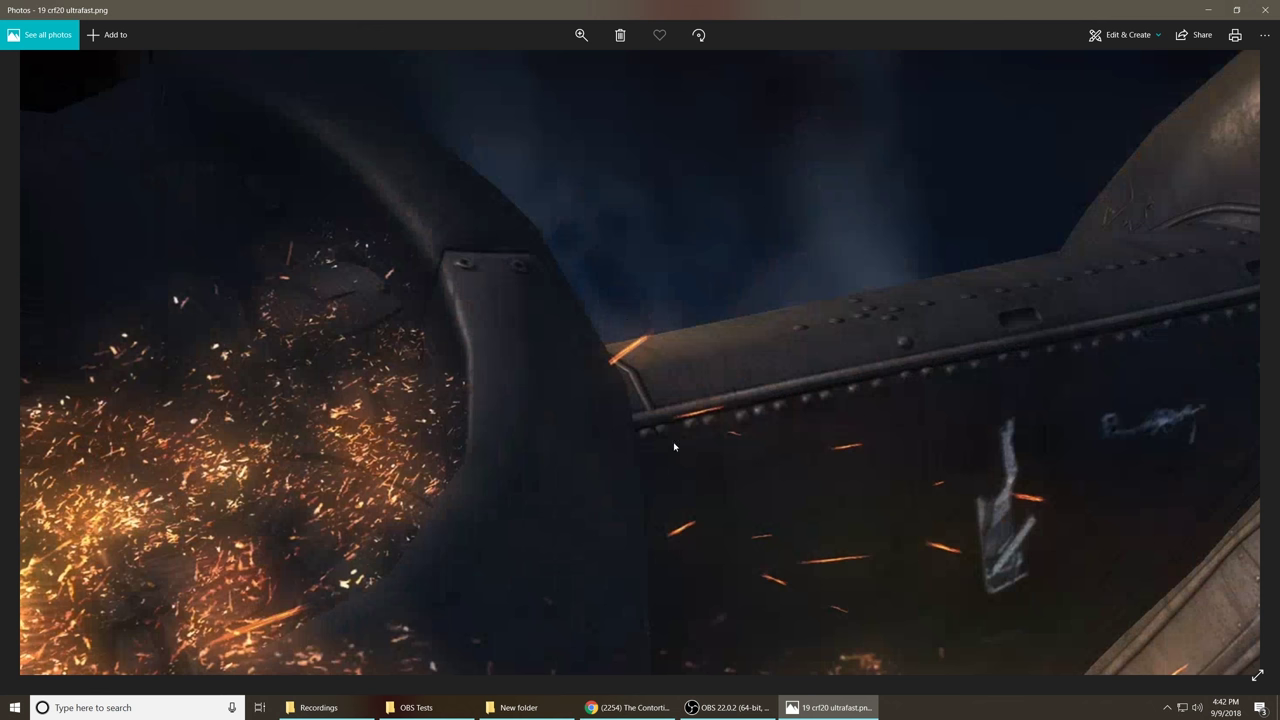
{"action": "scroll", "coordinate": [724, 438], "scroll_direction": "down", "scroll_amount": 4}
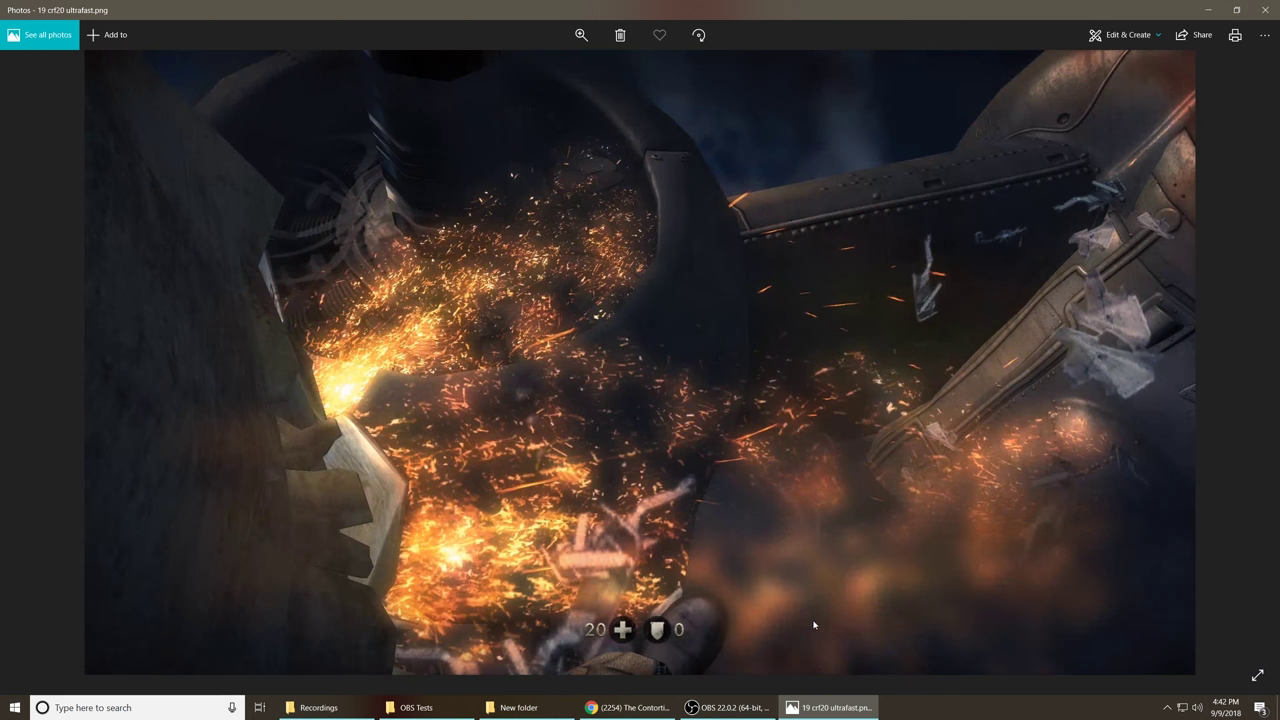
{"action": "scroll", "coordinate": [800, 615], "scroll_direction": "up", "scroll_amount": 3}
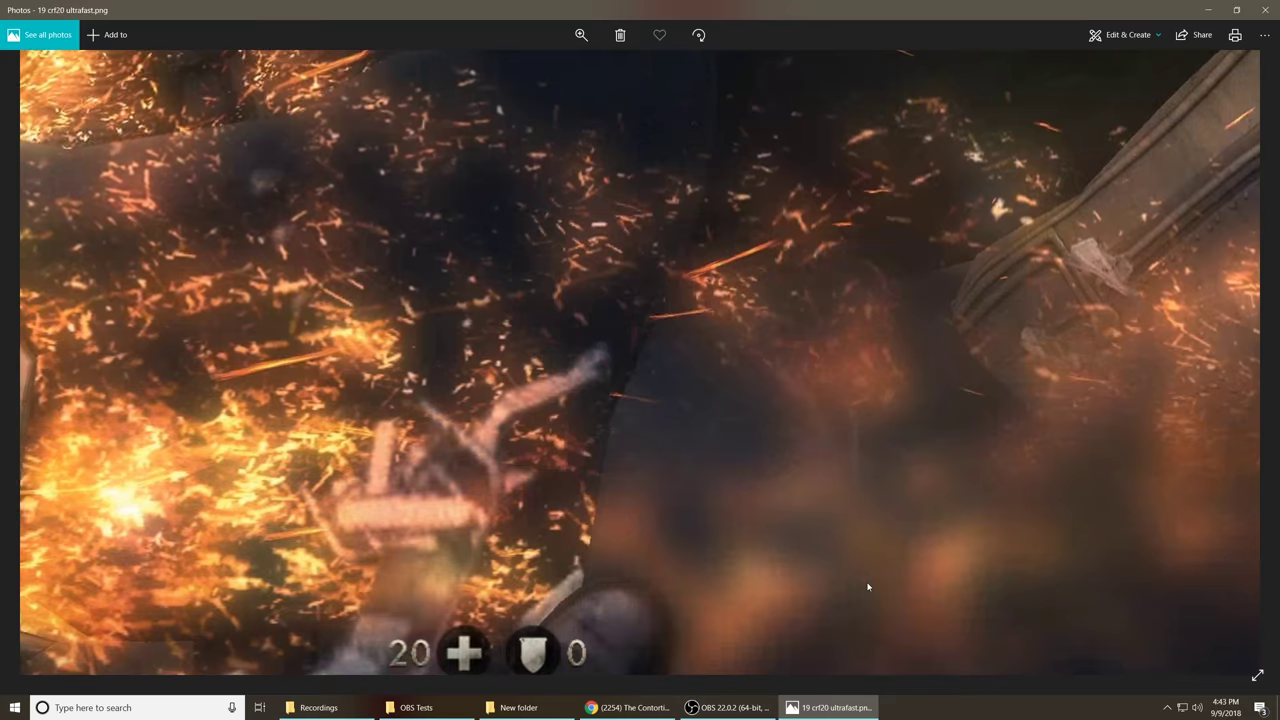
{"action": "scroll", "coordinate": [867, 580], "scroll_direction": "down", "scroll_amount": 3}
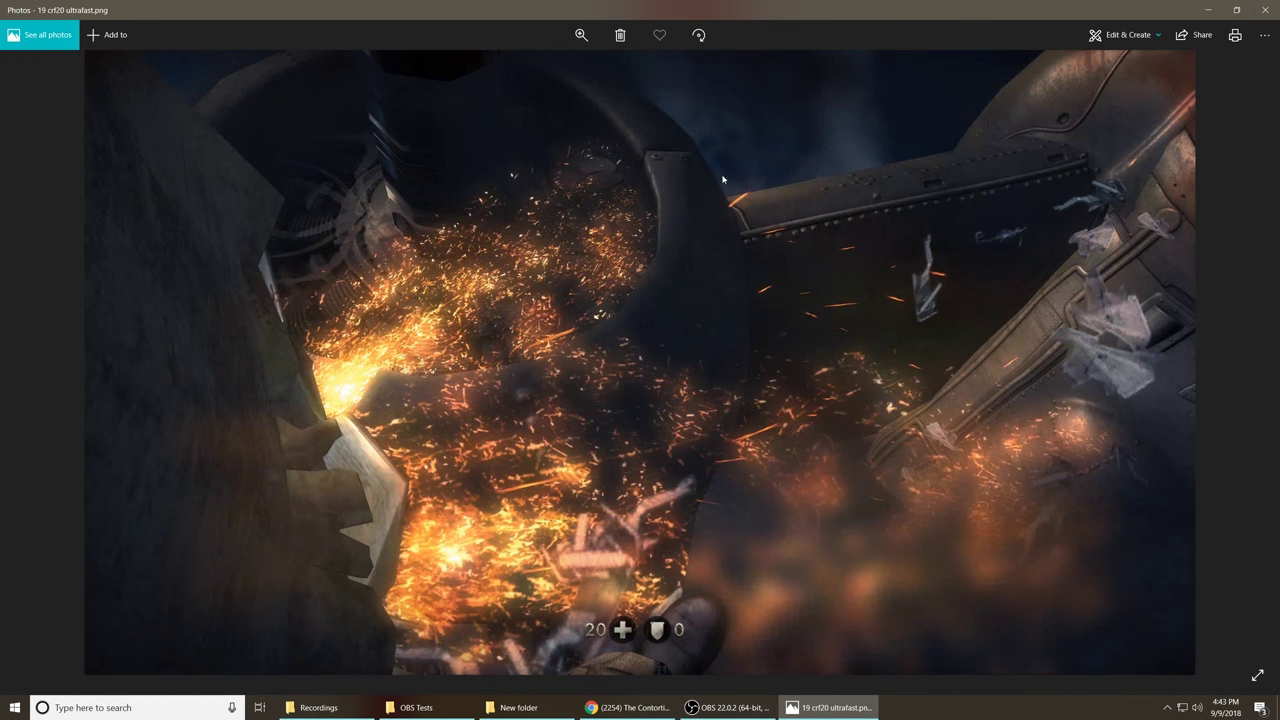
Advance through the stills from 5 crf6 ultrafast to 8 crf9 ultrafast.
{"action": "key", "text": "Right"}
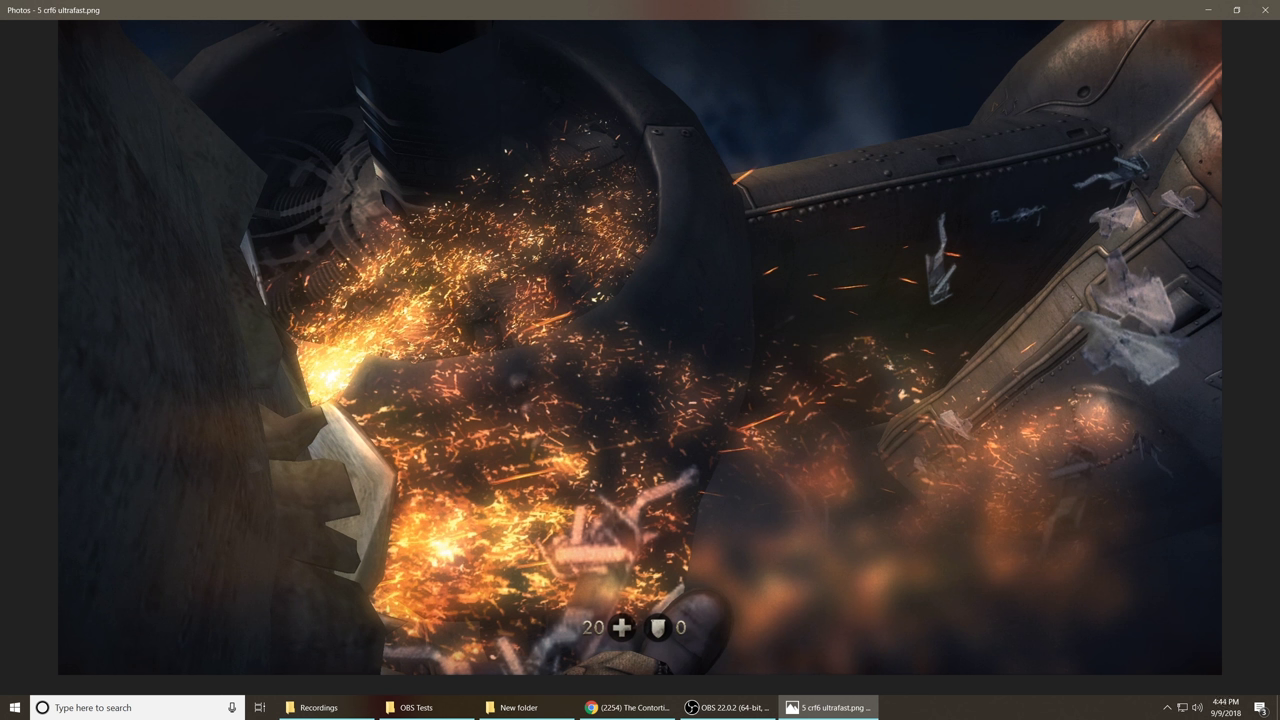
{"action": "key", "text": "Right"}
{"action": "key", "text": "Right"}
{"action": "key", "text": "Right"}
Advance to the 9 crf10 ultrafast screenshot.
{"action": "key", "text": "Right"}
{"action": "key", "text": "Right"}
{"action": "key", "text": "Right"}
{"action": "key", "text": "Right"}
{"action": "key", "text": "Right"}
{"action": "key", "text": "Right"}
{"action": "key", "text": "Right"}
{"action": "key", "text": "Right"}
{"action": "key", "text": "Right"}
Step back through the higher-CRF ultrafast stills to 14 crf15 ultrafast.
{"action": "key", "text": "Left"}
{"action": "key", "text": "Left"}
{"action": "key", "text": "Left"}
{"action": "key", "text": "Right"}
{"action": "key", "text": "Right"}
{"action": "key", "text": "Right"}
{"action": "key", "text": "Right"}
{"action": "key", "text": "Right"}
{"action": "key", "text": "Right"}
{"action": "key", "text": "Right"}
Step back to the 19 crf20 ultrafast screenshot for the crf20 preset comparison.
{"action": "key", "text": "Left"}
{"action": "key", "text": "Left"}
{"action": "key", "text": "Right"}
{"action": "key", "text": "Left"}
{"action": "key", "text": "Right"}
{"action": "key", "text": "Right"}
{"action": "key", "text": "Left"}
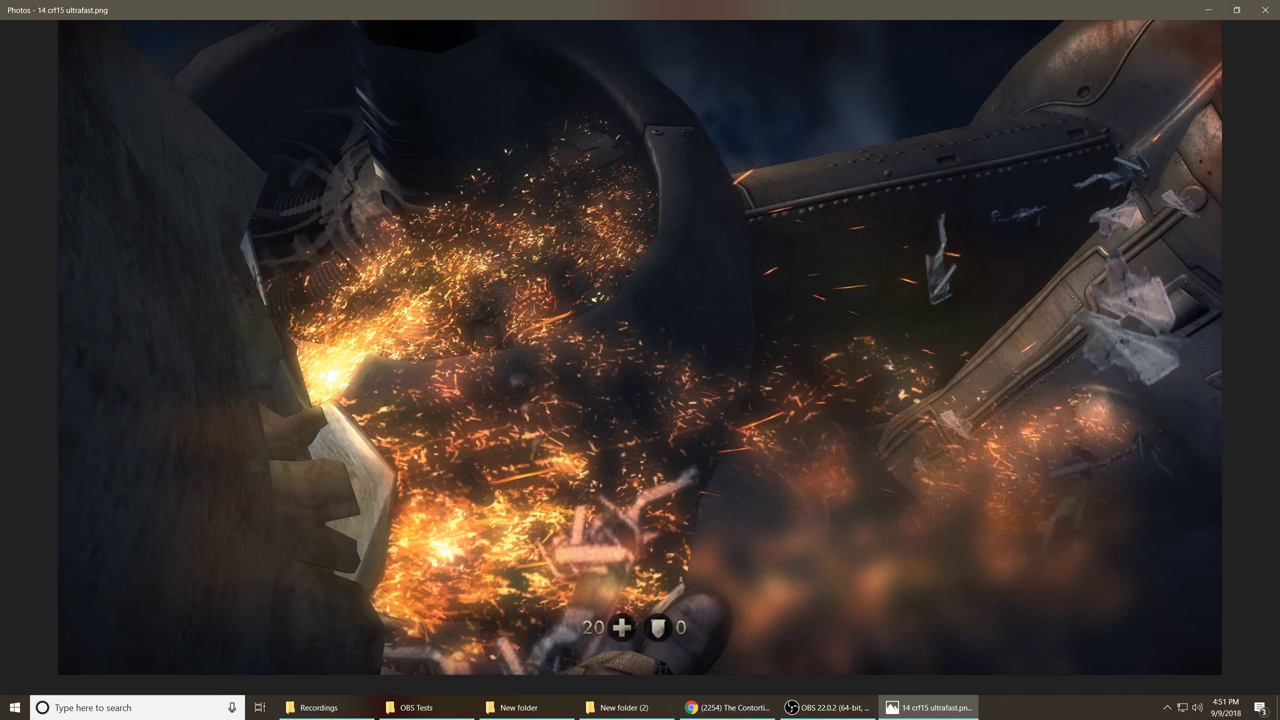
Compare the crf15 superfast and veryfast stills against ultrafast, ending on superfast.
{"action": "key", "text": "Right"}
{"action": "key", "text": "Right"}
{"action": "key", "text": "Left"}
{"action": "key", "text": "Left"}
{"action": "key", "text": "Right"}
{"action": "key", "text": "Left"}
{"action": "key", "text": "Right"}
{"action": "key", "text": "Right"}
{"action": "key", "text": "Left"}
{"action": "key", "text": "Right"}
{"action": "key", "text": "Left"}
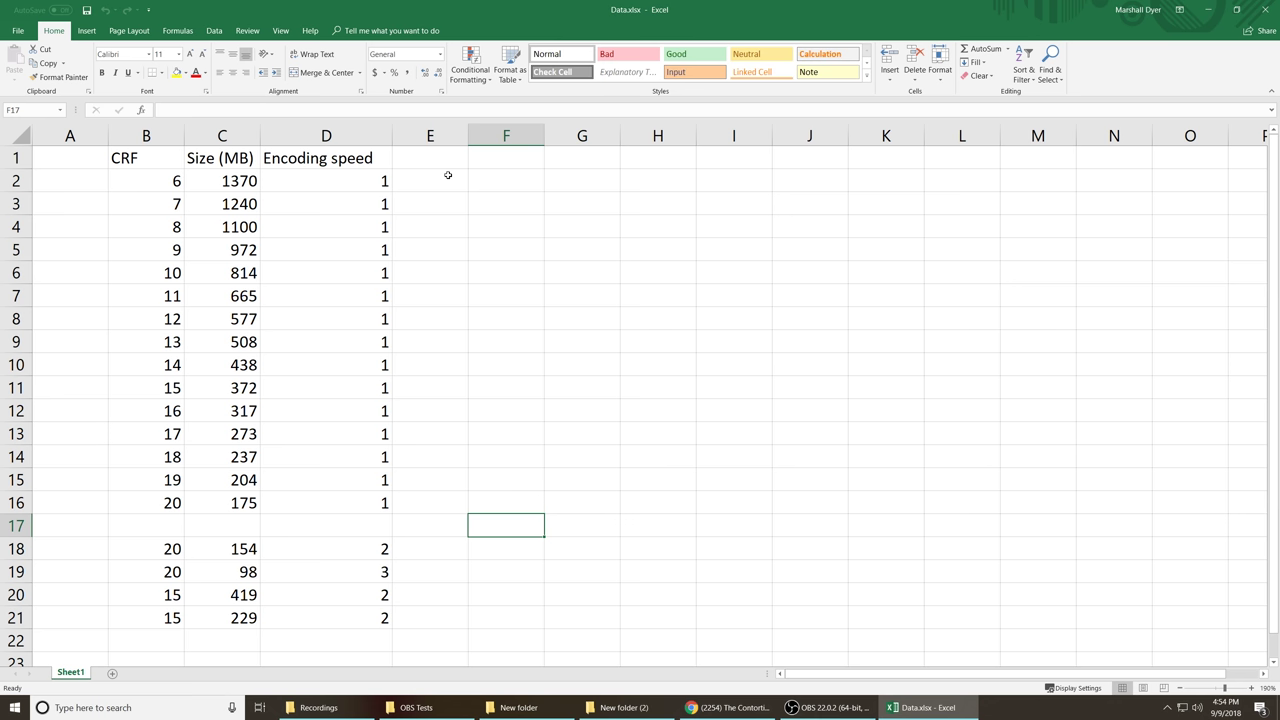
Check the encoding-speed values in cells D2 and D18, undoing a stray change.
{"action": "left_click", "coordinate": [448, 178]}
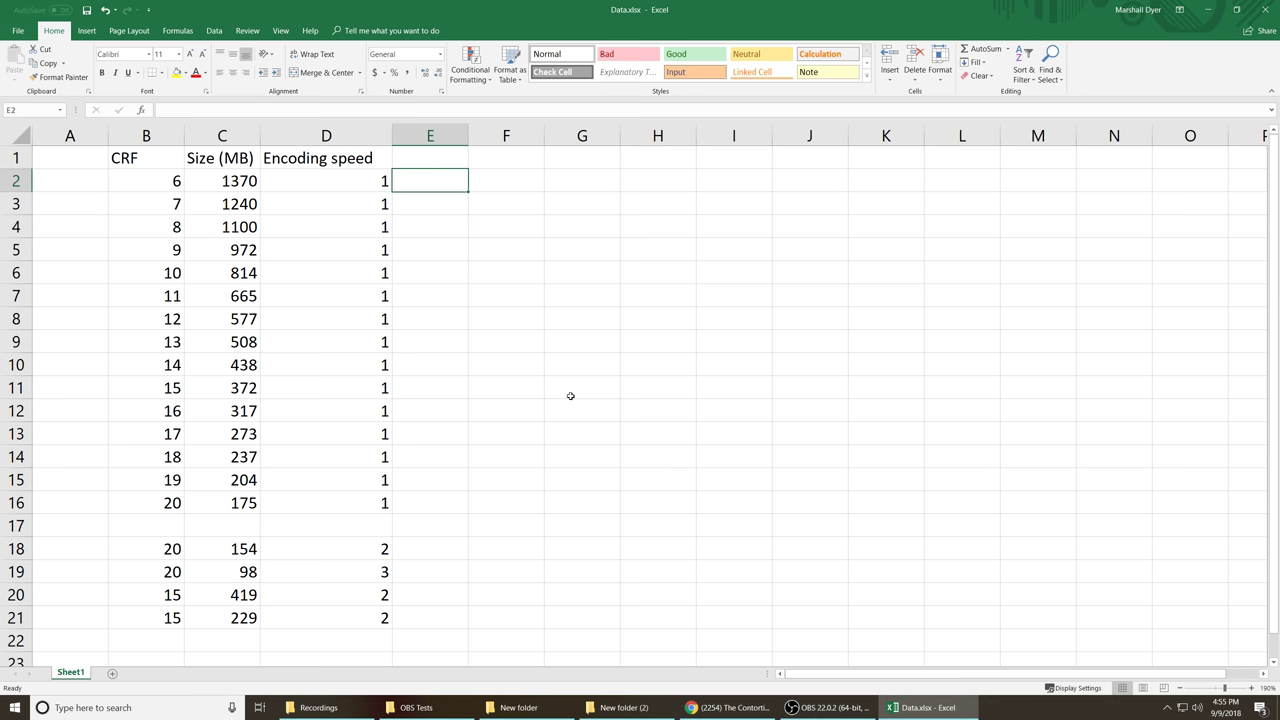
{"action": "left_click", "coordinate": [378, 190]}
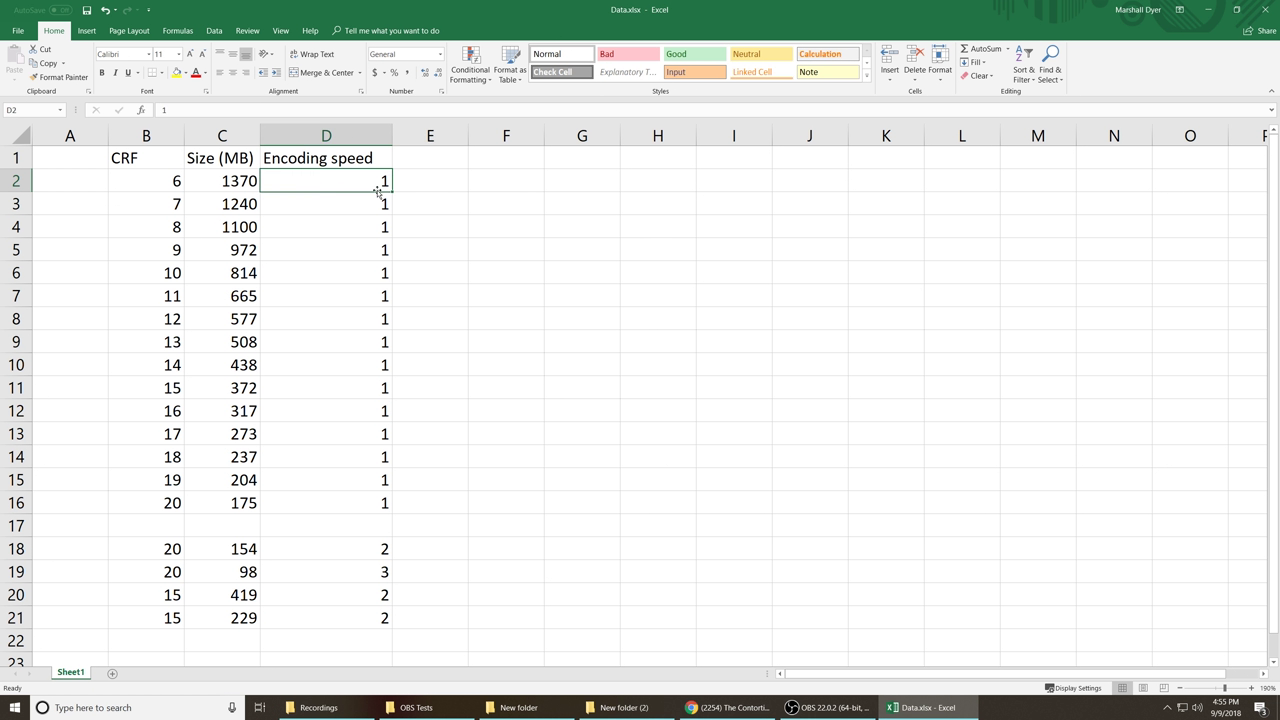
{"action": "left_click", "coordinate": [377, 555]}
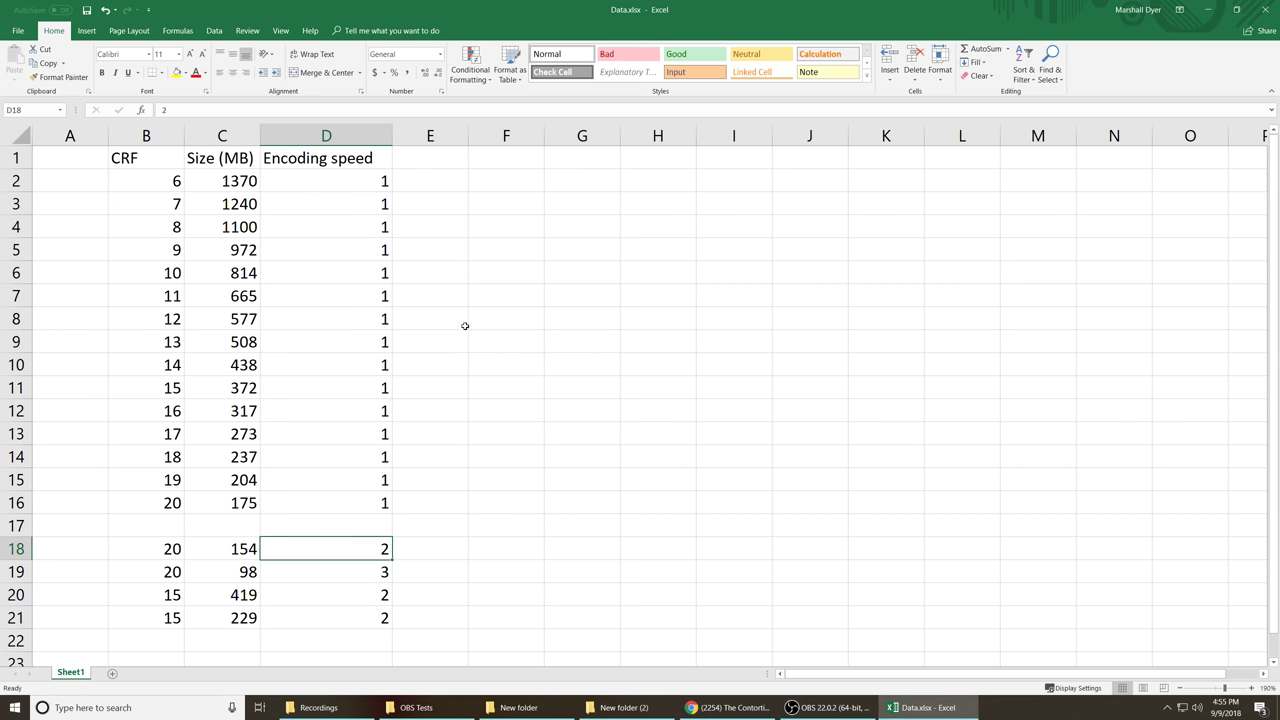
{"action": "key", "text": "ctrl+z"}
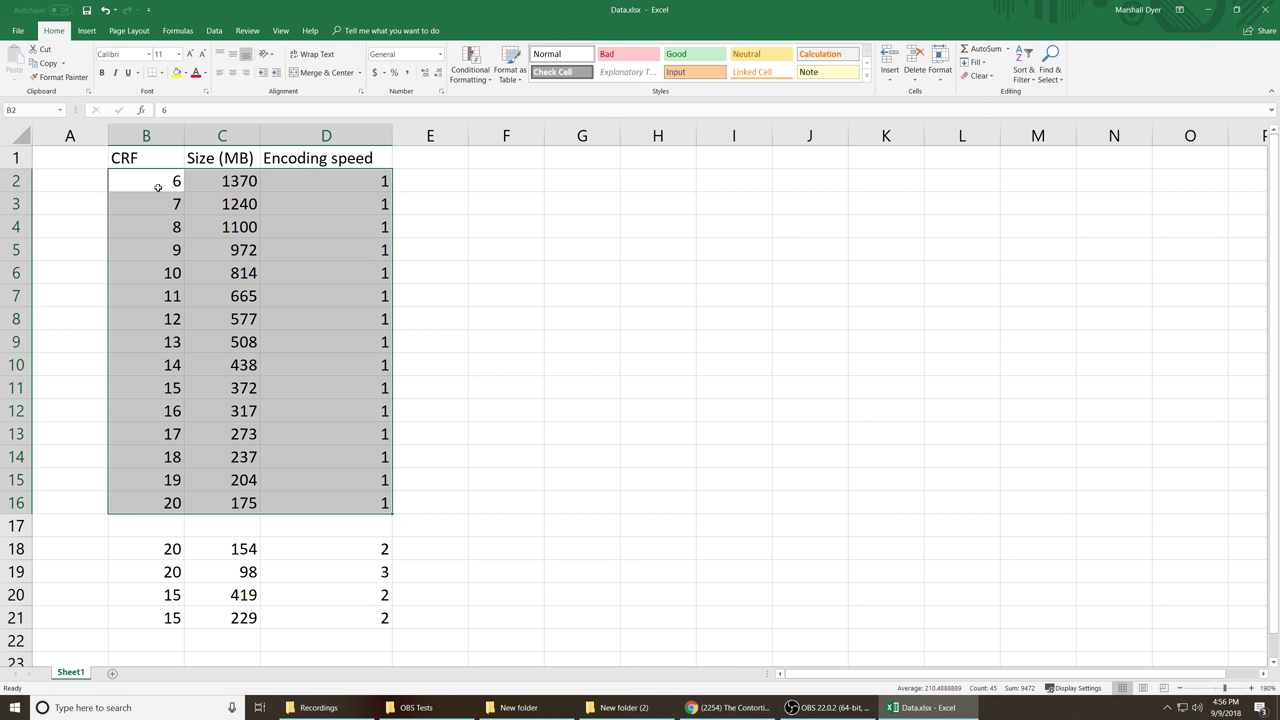
Select the extra results in rows 18–21, the main CRF table, and column B's CRF values.
{"action": "left_click_drag", "start_coordinate": [177, 551], "coordinate": [375, 628]}
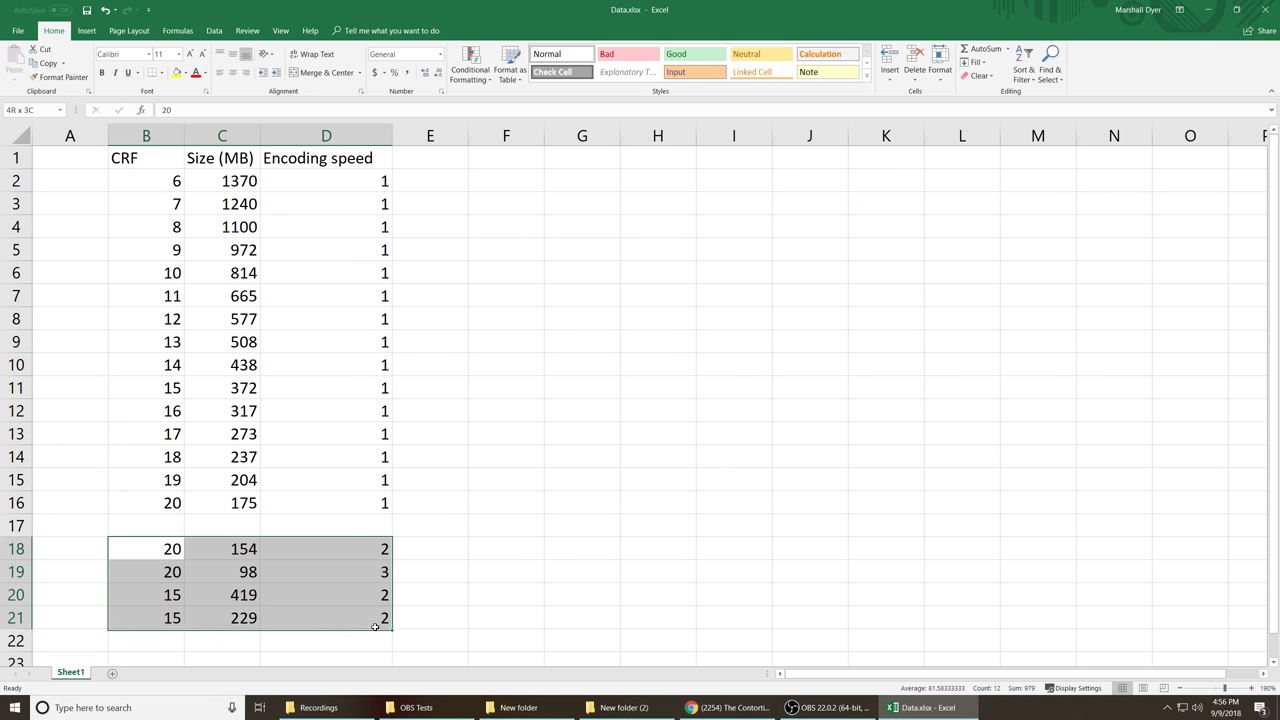
{"action": "left_click_drag", "start_coordinate": [149, 180], "coordinate": [400, 520]}
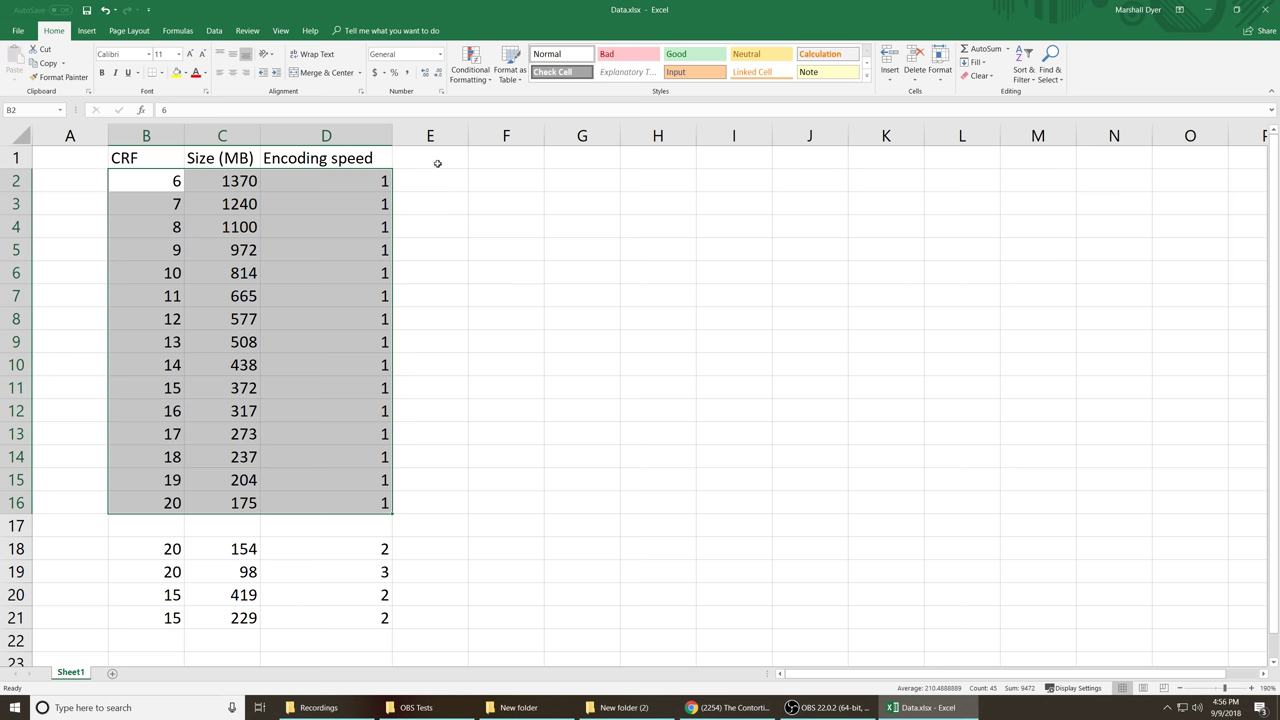
{"action": "left_click", "coordinate": [486, 222]}
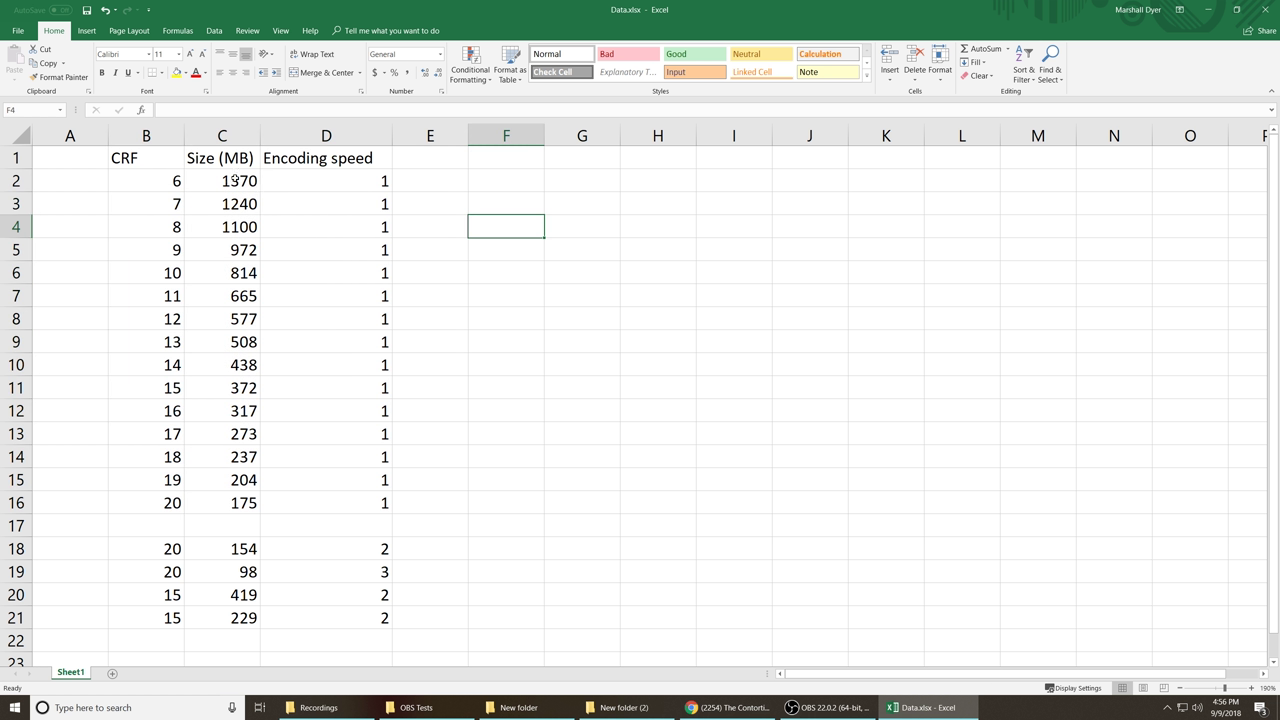
{"action": "left_click", "coordinate": [165, 182]}
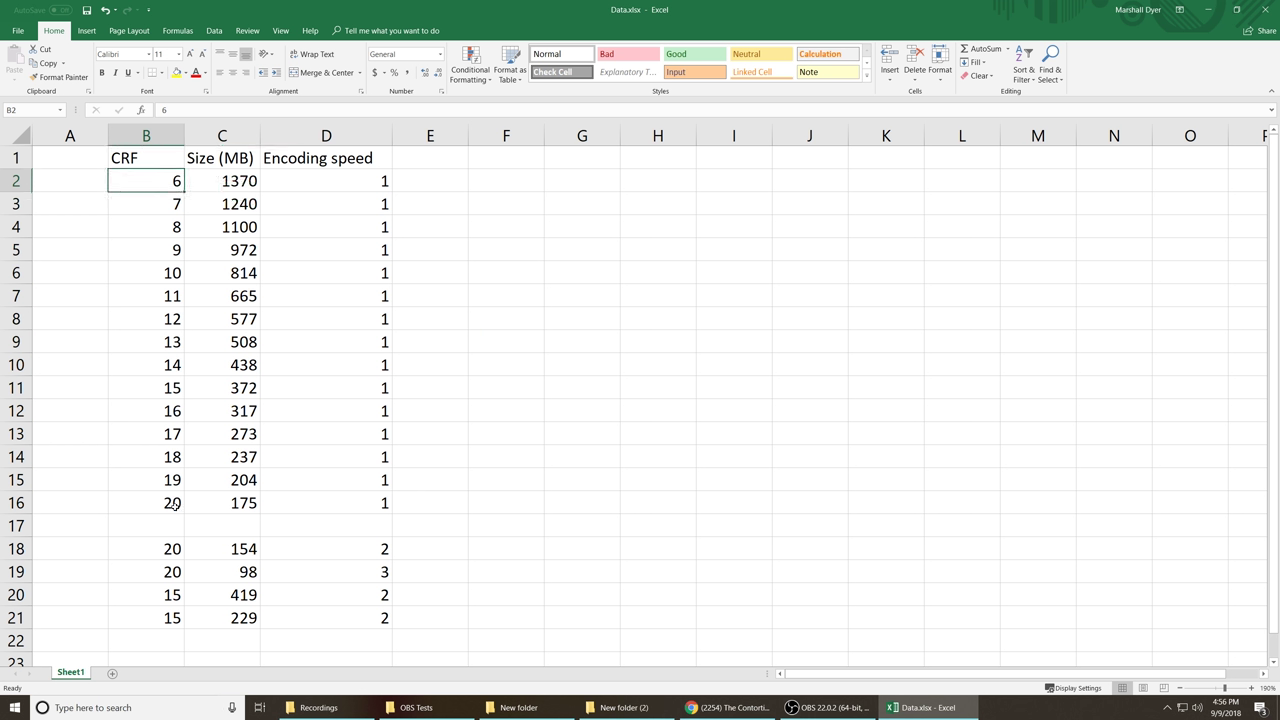
{"action": "left_click_drag", "start_coordinate": [151, 189], "coordinate": [155, 504]}
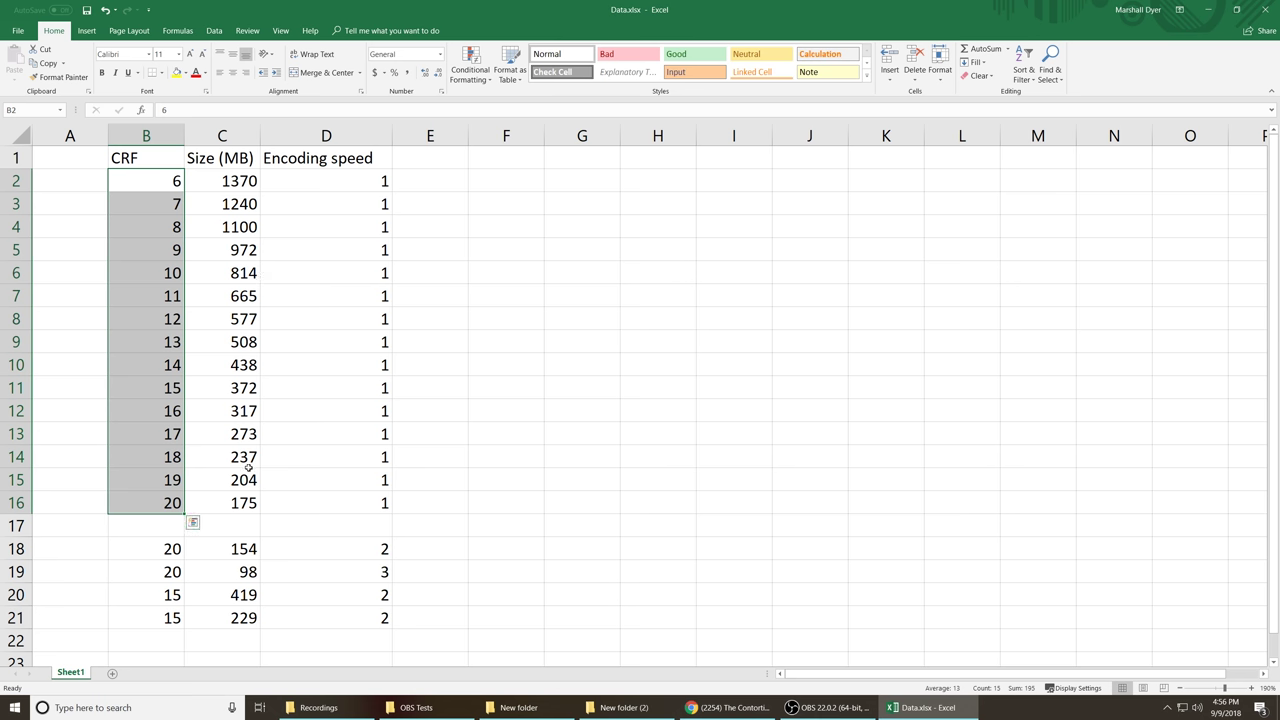
{"action": "key", "text": "Right"}
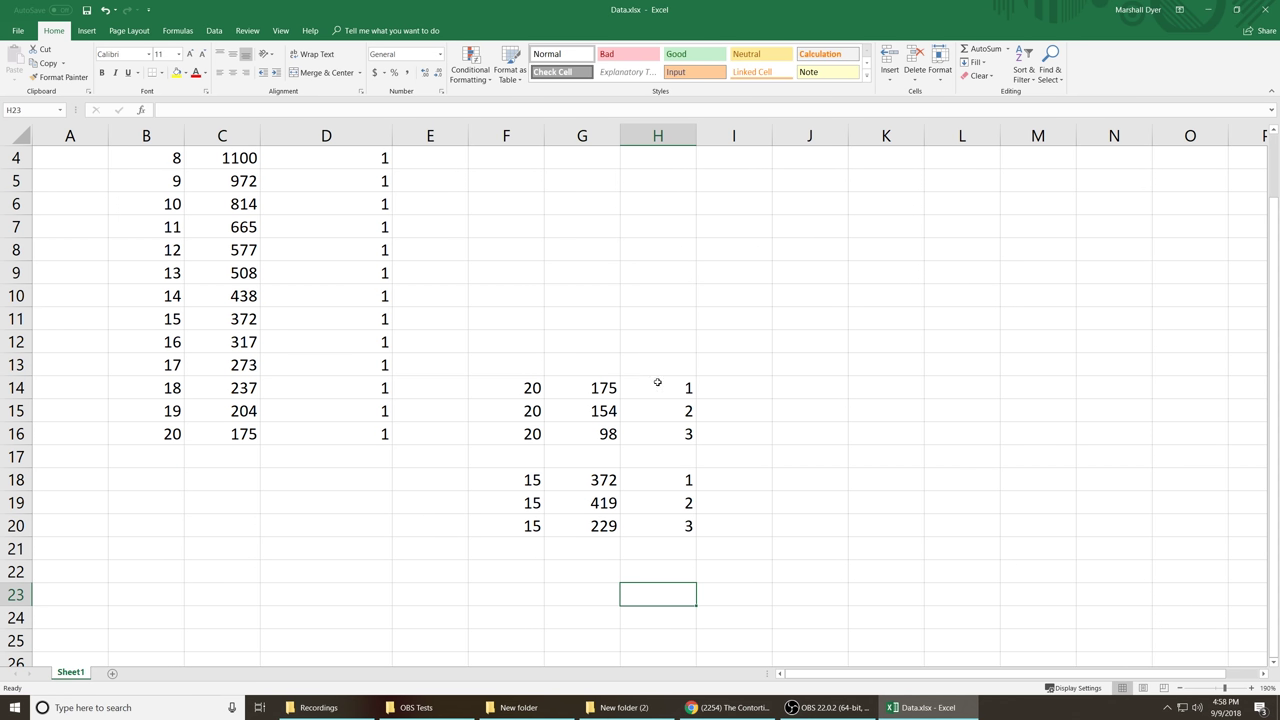
{"action": "left_click_drag", "start_coordinate": [526, 392], "coordinate": [517, 528]}
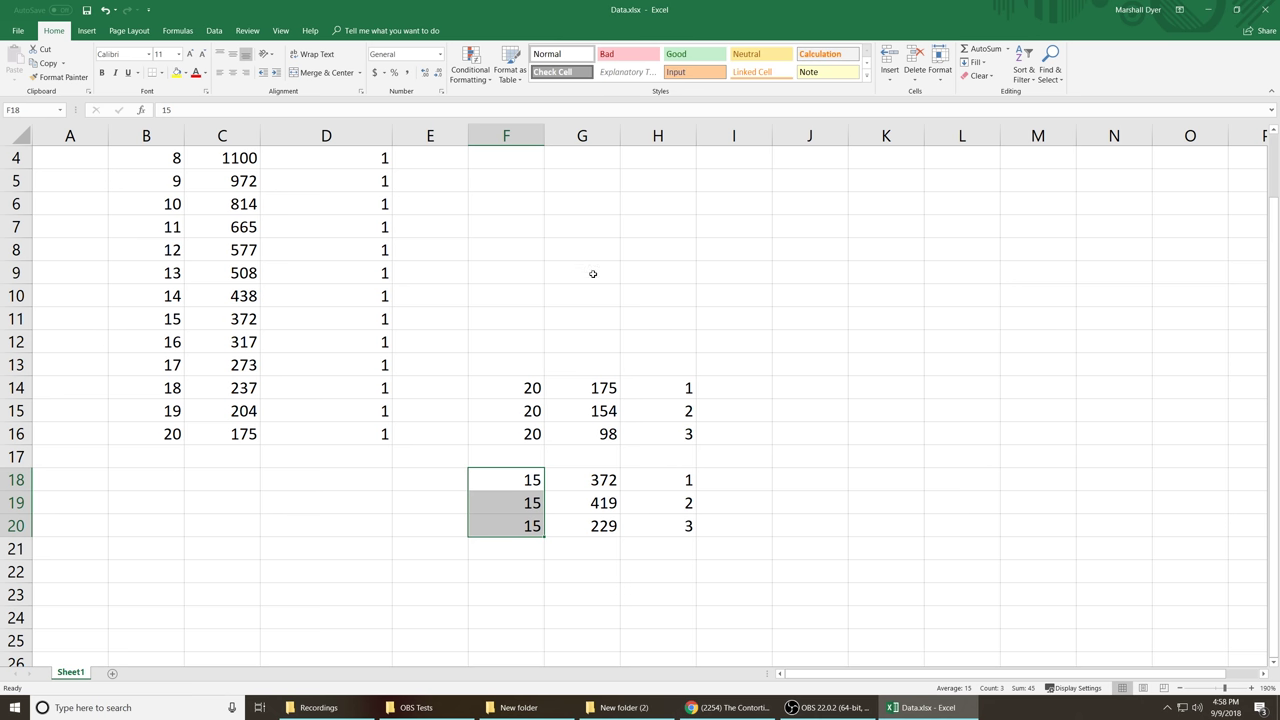
{"action": "left_click", "coordinate": [551, 391]}
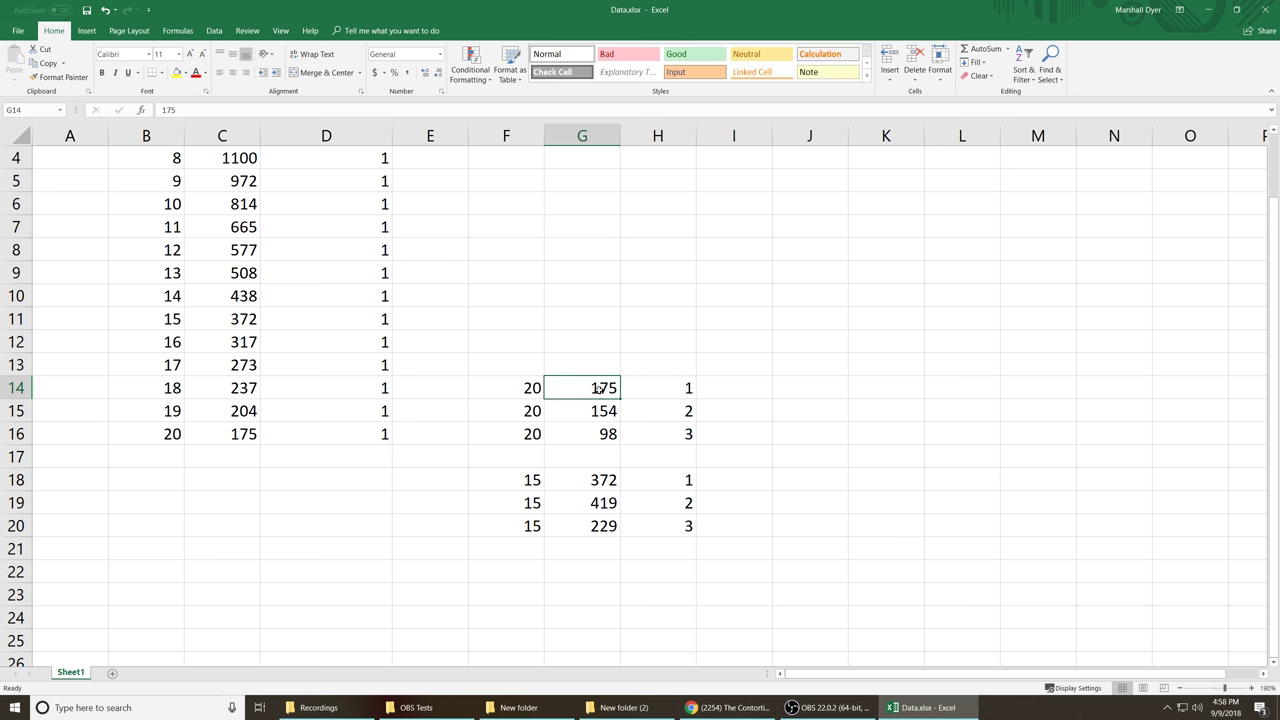
{"action": "left_click_drag", "start_coordinate": [597, 390], "coordinate": [604, 433]}
{"action": "left_click", "coordinate": [675, 404]}
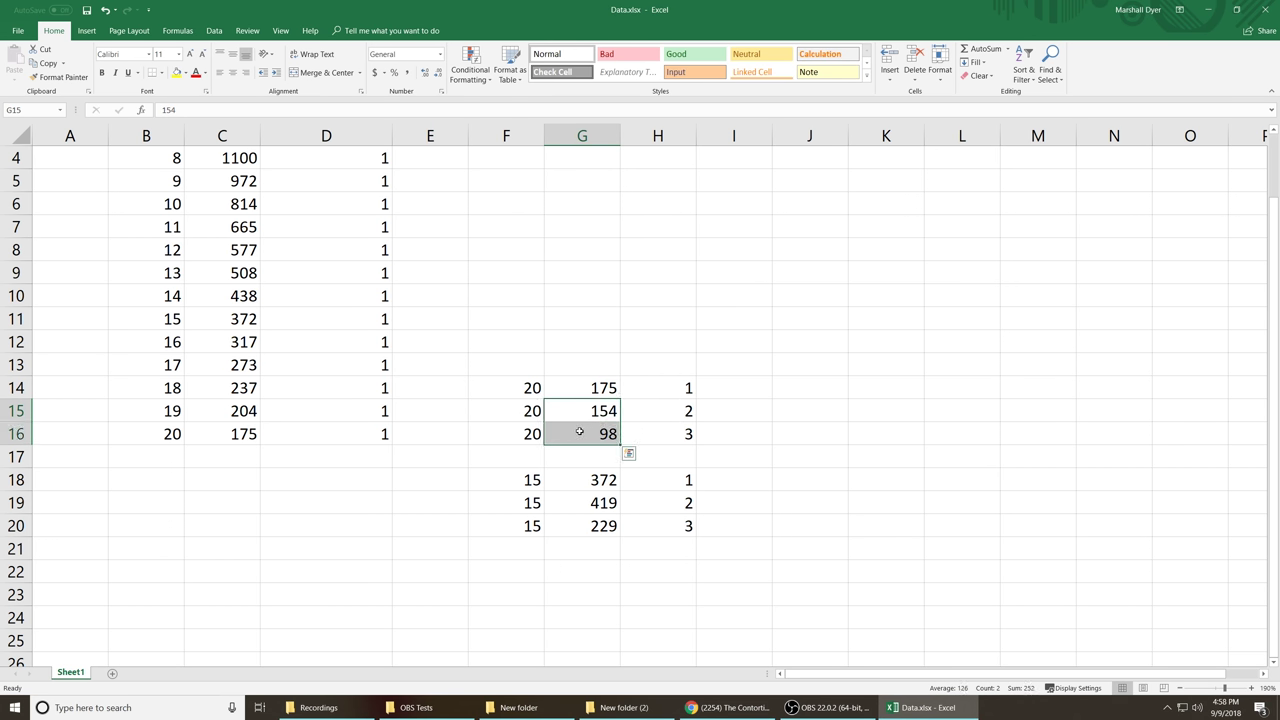
{"action": "left_click", "coordinate": [668, 362]}
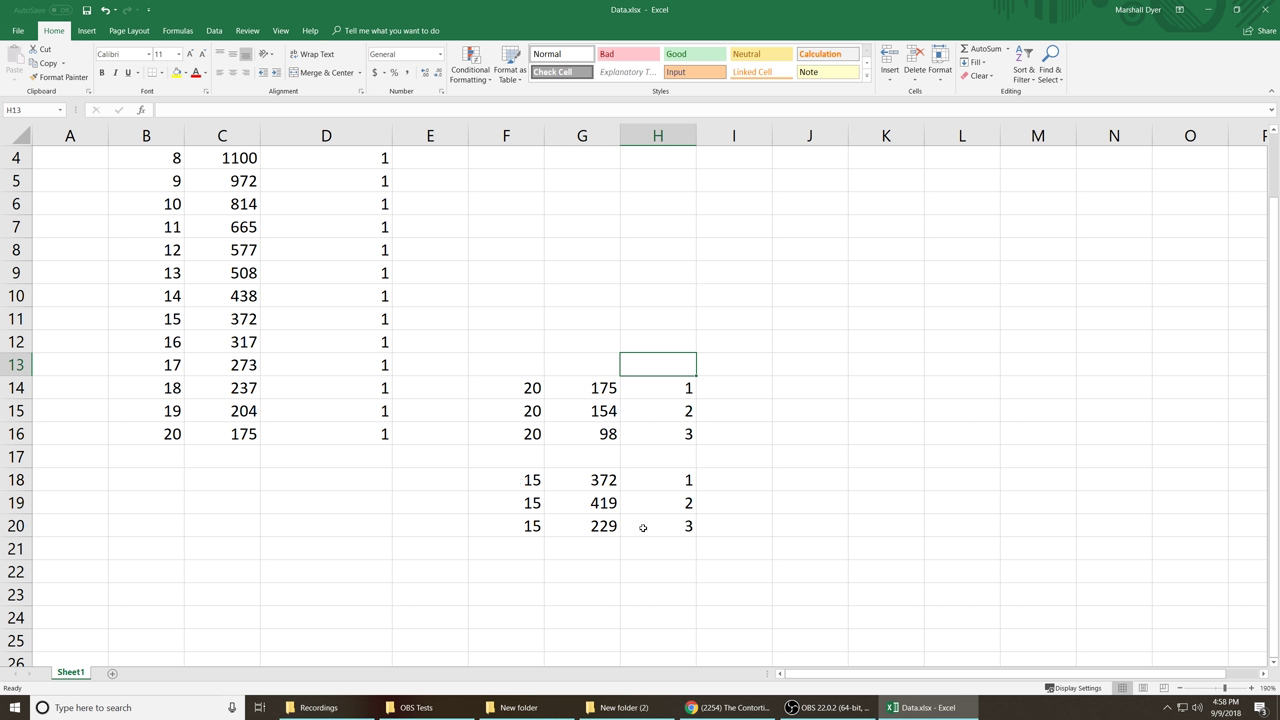
{"action": "left_click", "coordinate": [649, 488]}
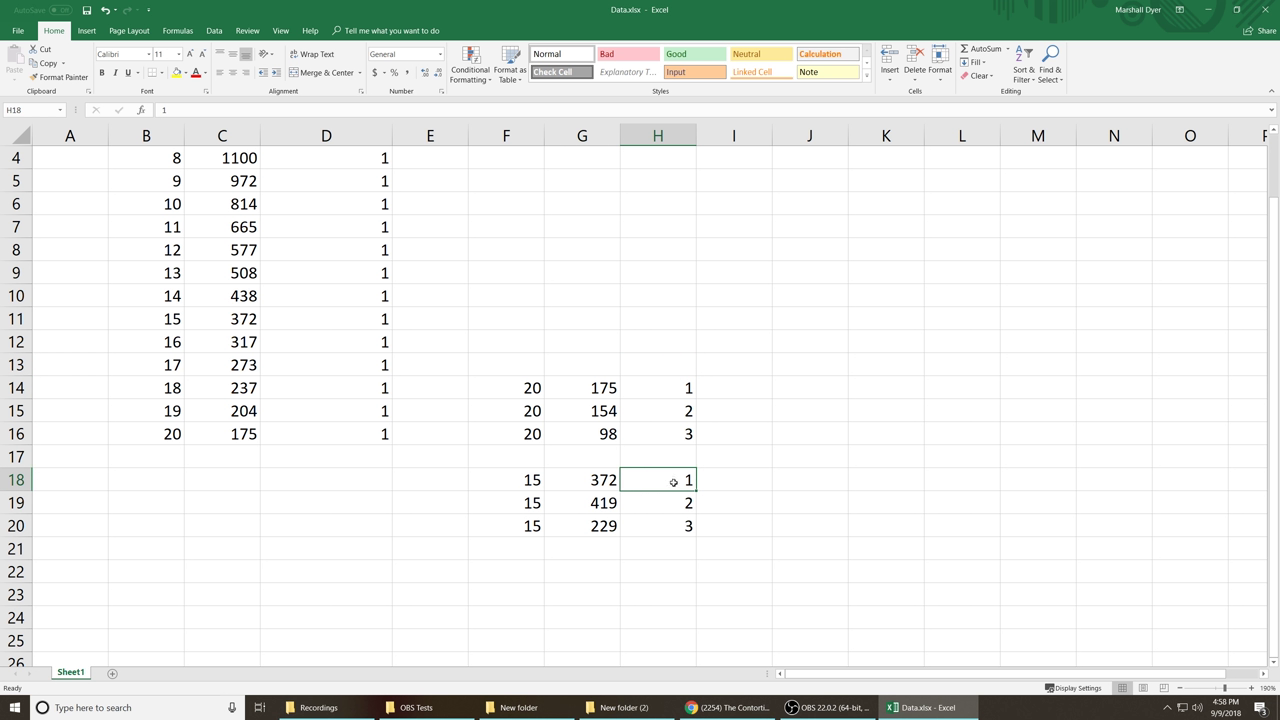
{"action": "left_click", "coordinate": [598, 483]}
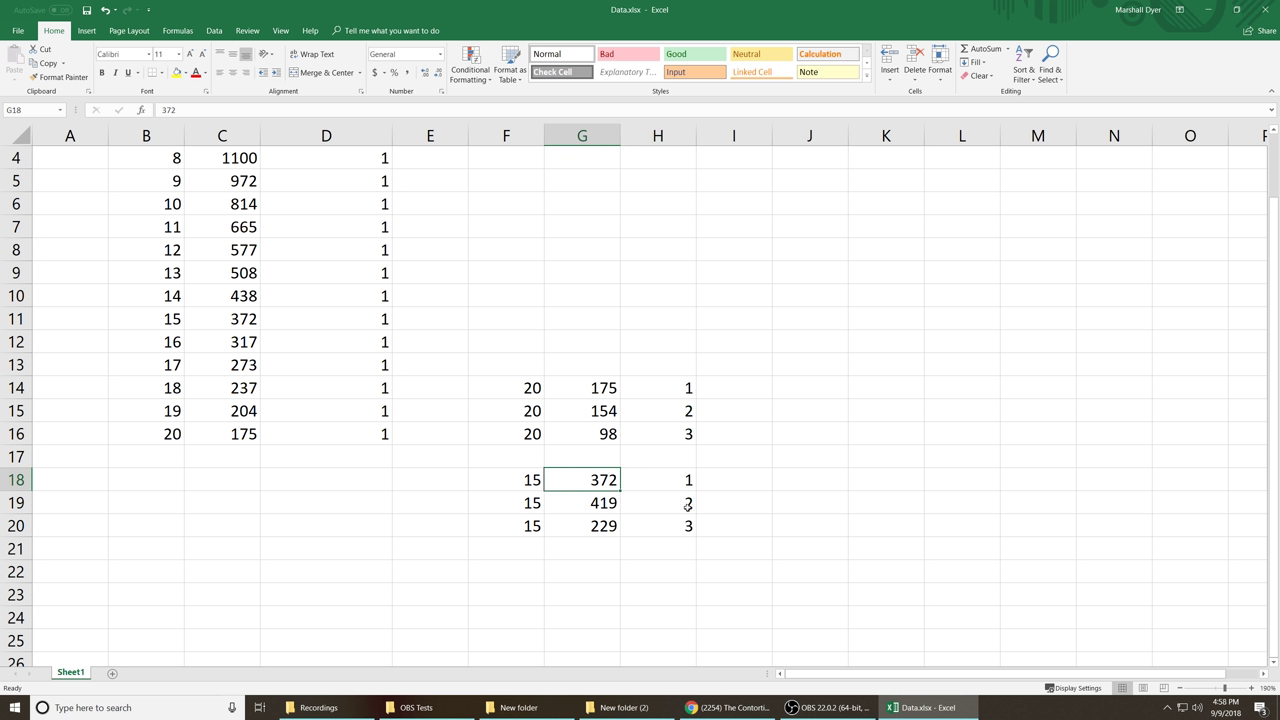
{"action": "left_click_drag", "start_coordinate": [604, 485], "coordinate": [603, 505]}
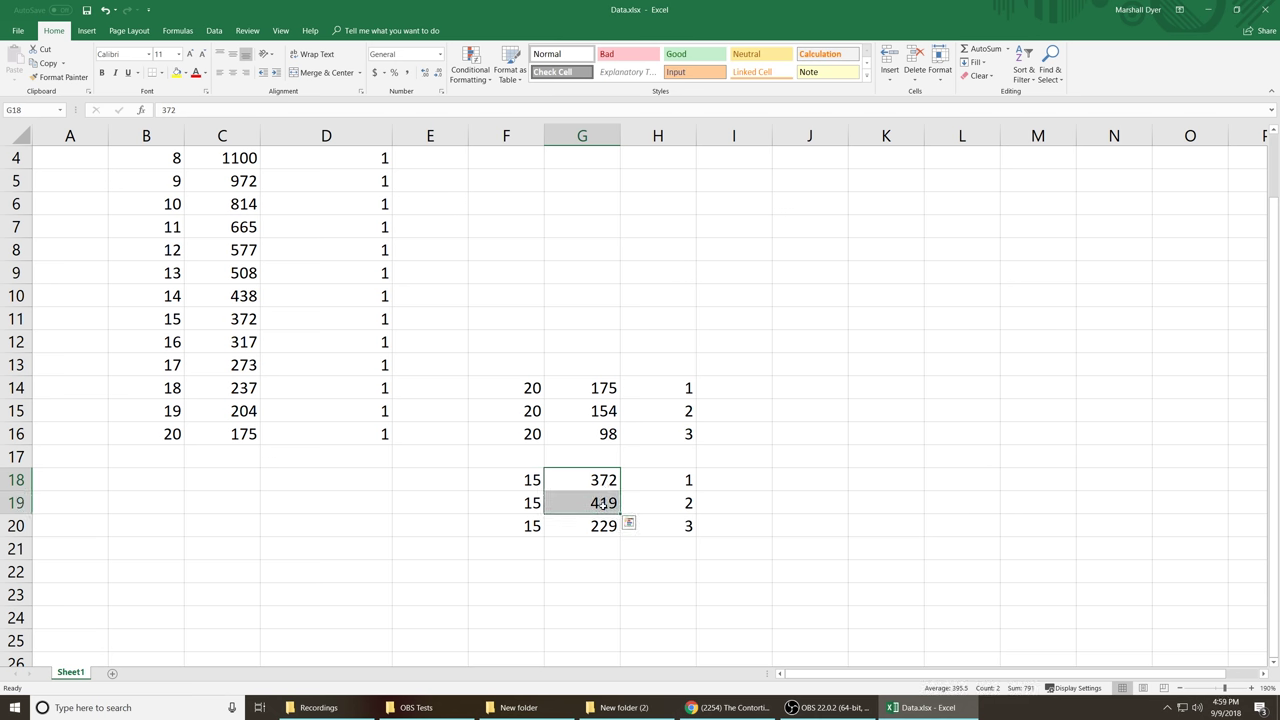
{"action": "left_click", "coordinate": [673, 504], "text": "ctrl"}
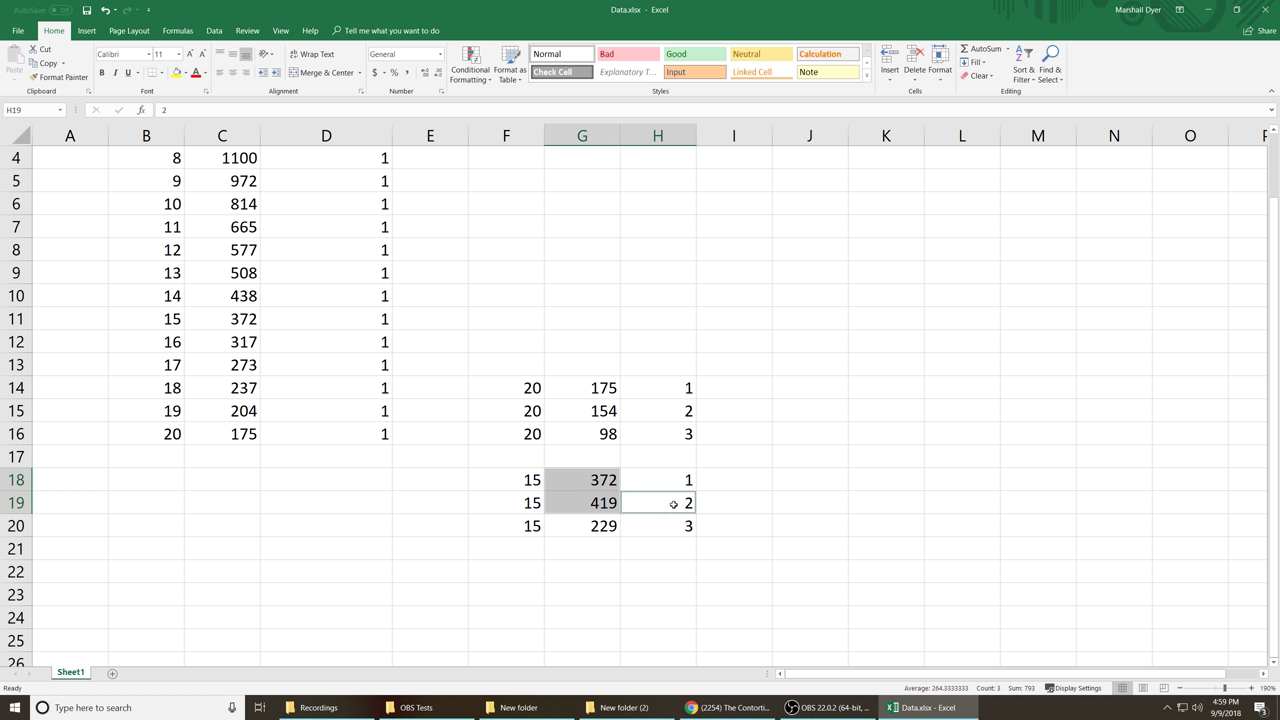
{"action": "left_click", "coordinate": [645, 481]}
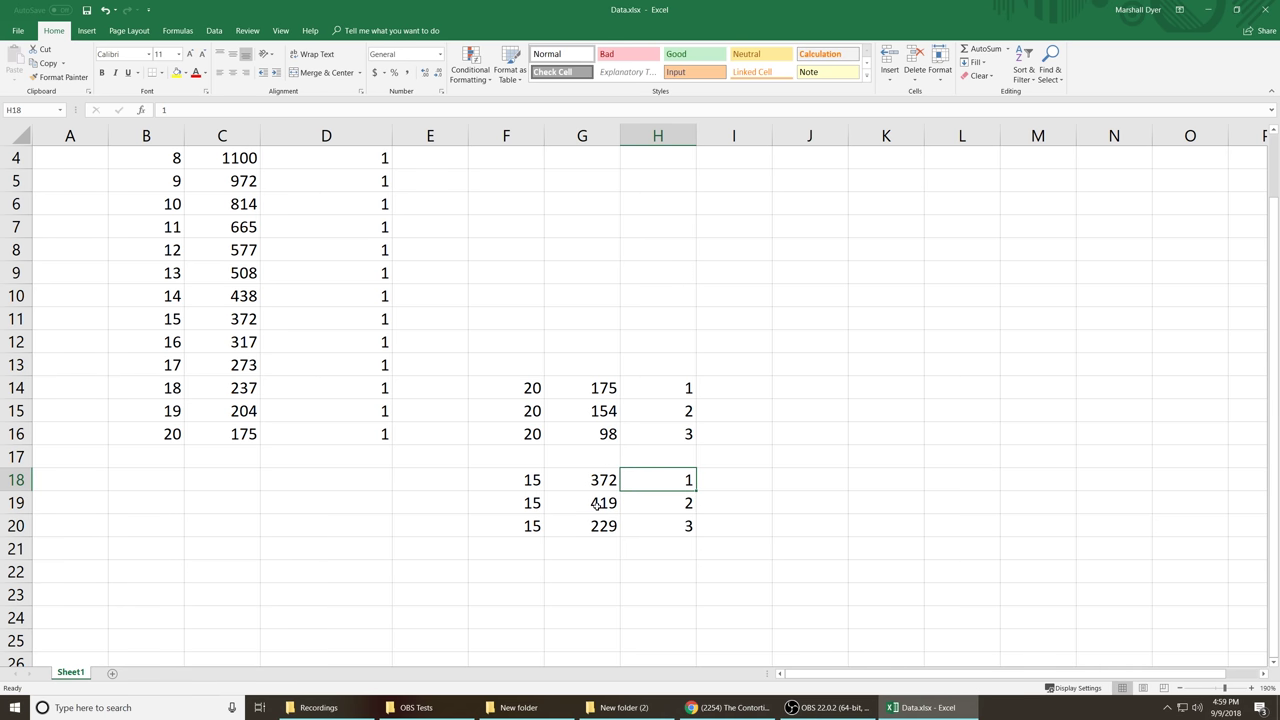
{"action": "left_click", "coordinate": [597, 507]}
{"action": "left_click_drag", "start_coordinate": [603, 481], "coordinate": [603, 505]}
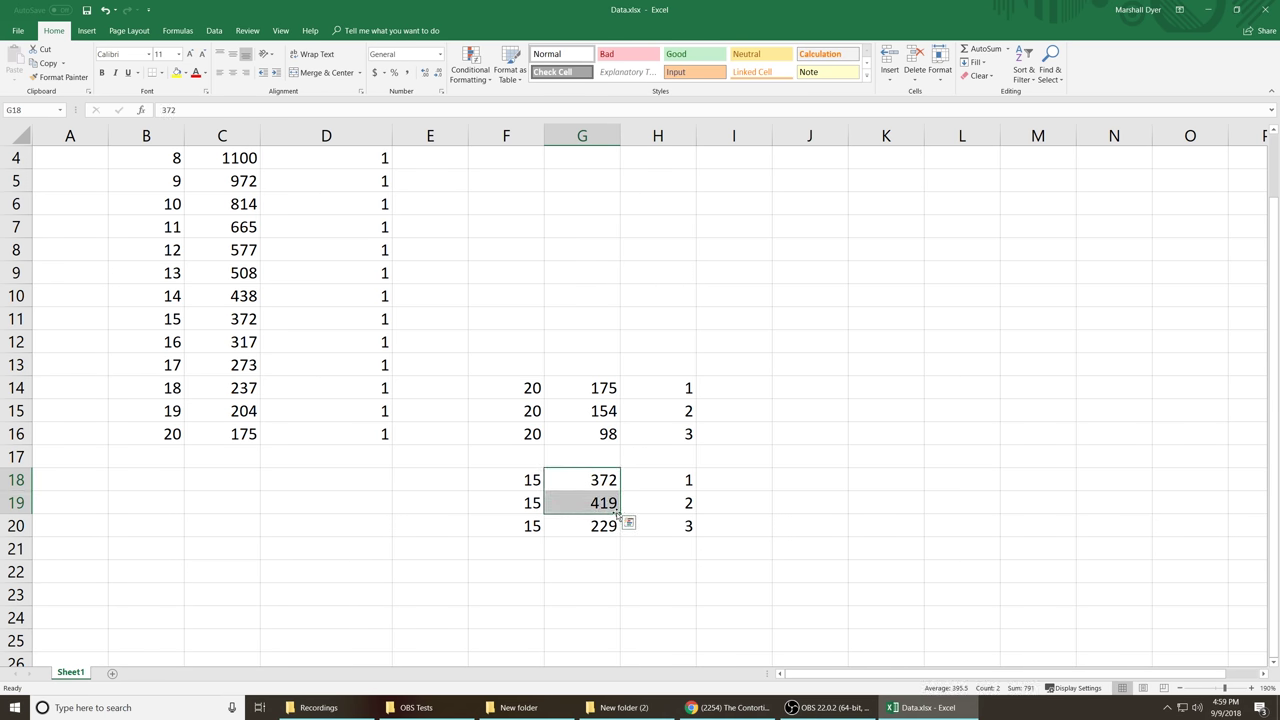
{"action": "left_click_drag", "start_coordinate": [677, 531], "coordinate": [601, 536]}
{"action": "left_click_drag", "start_coordinate": [505, 434], "coordinate": [692, 434]}
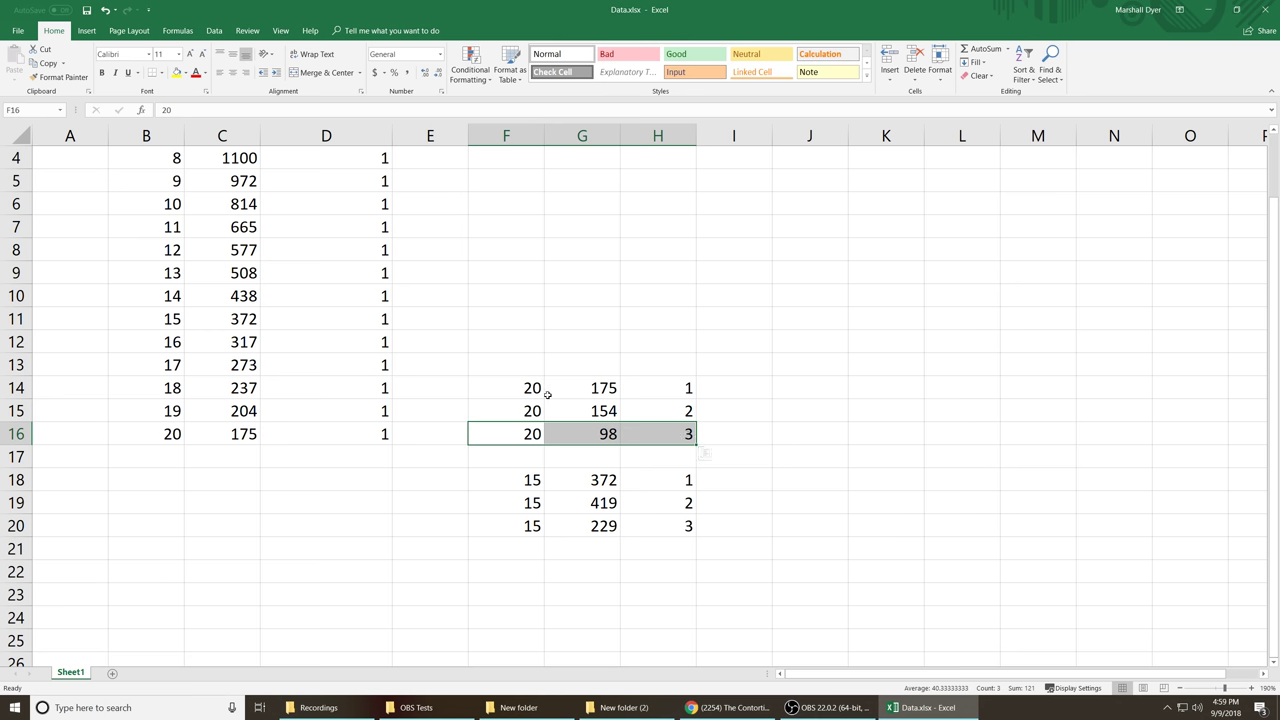
{"action": "left_click_drag", "start_coordinate": [534, 392], "coordinate": [655, 390]}
{"action": "left_click_drag", "start_coordinate": [525, 435], "coordinate": [652, 431]}
{"action": "left_click_drag", "start_coordinate": [522, 527], "coordinate": [678, 527]}
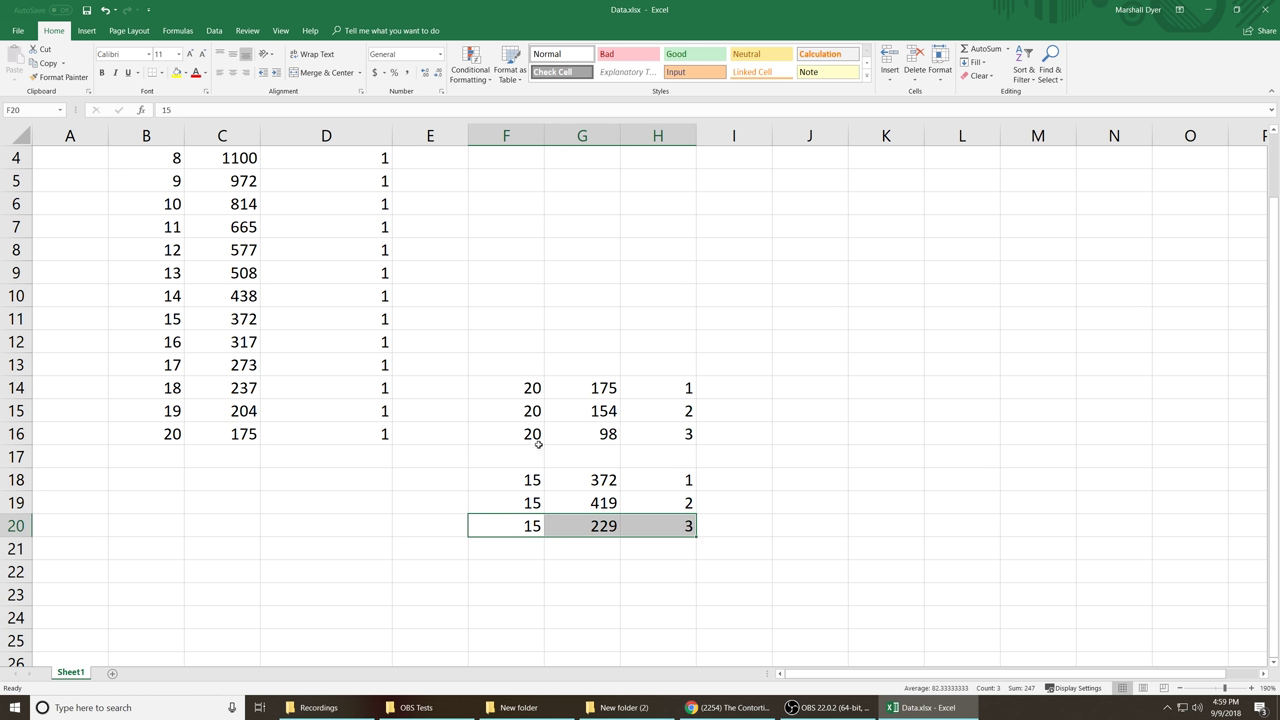
{"action": "left_click_drag", "start_coordinate": [534, 440], "coordinate": [662, 437]}
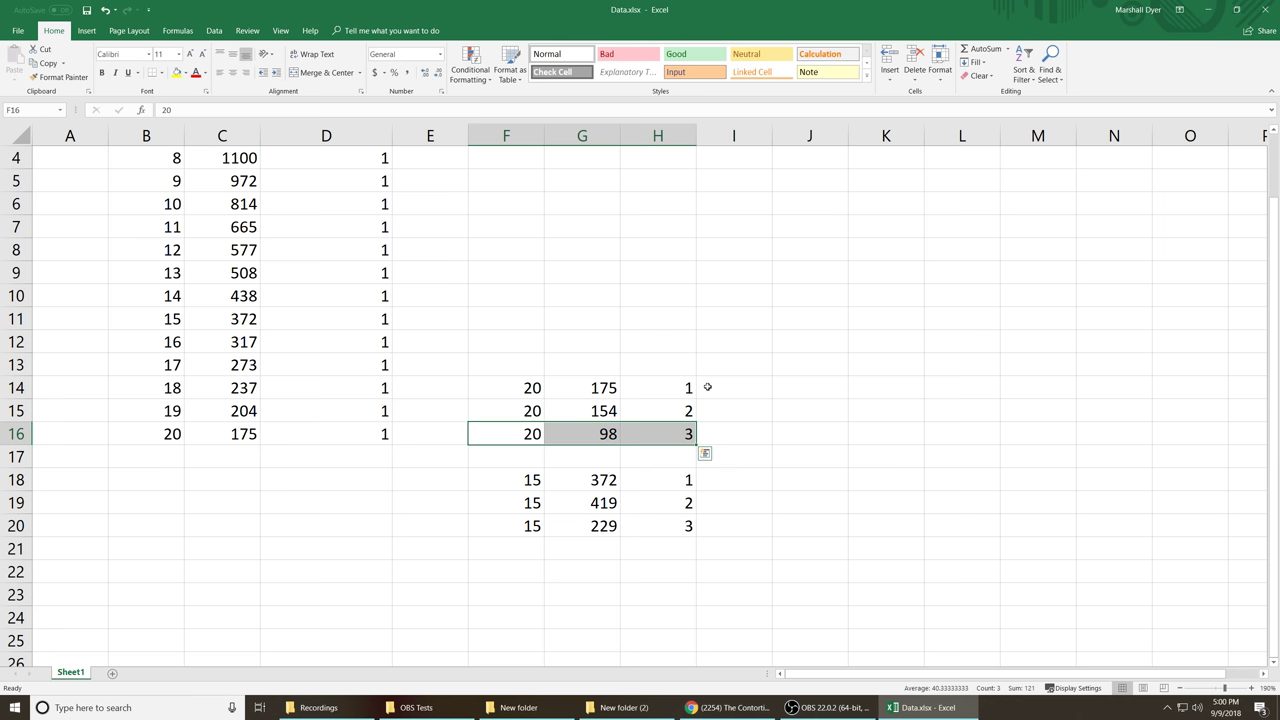
{"action": "left_click_drag", "start_coordinate": [520, 505], "coordinate": [630, 494]}
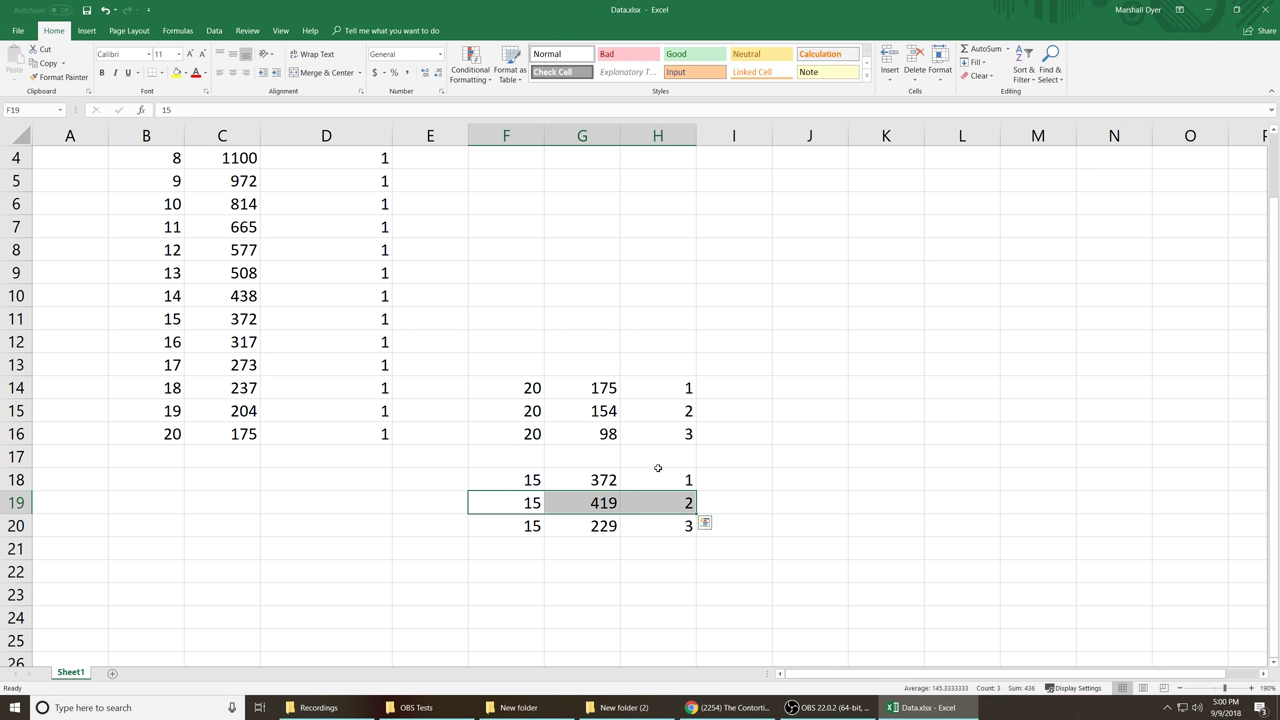
{"action": "left_click", "coordinate": [723, 474]}
{"action": "left_click_drag", "start_coordinate": [685, 505], "coordinate": [525, 509]}
{"action": "left_click", "coordinate": [651, 505]}
{"action": "left_click", "coordinate": [580, 505]}
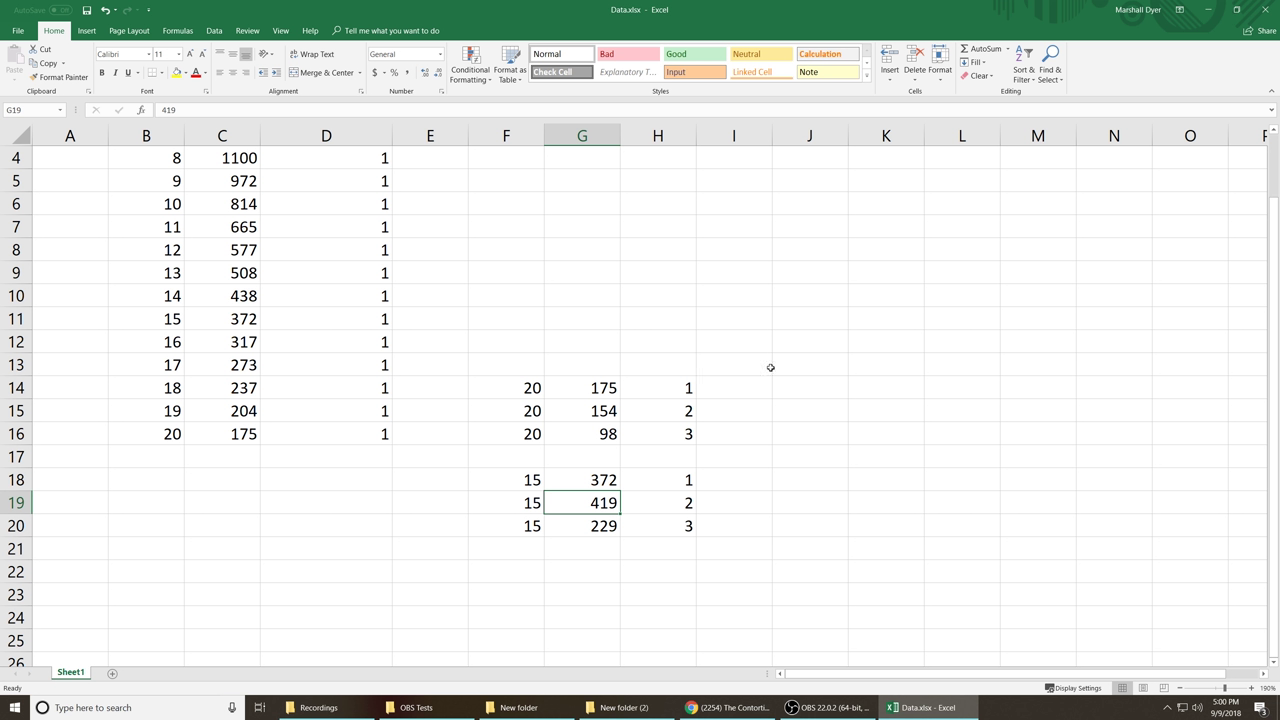
{"action": "left_click", "coordinate": [683, 509]}
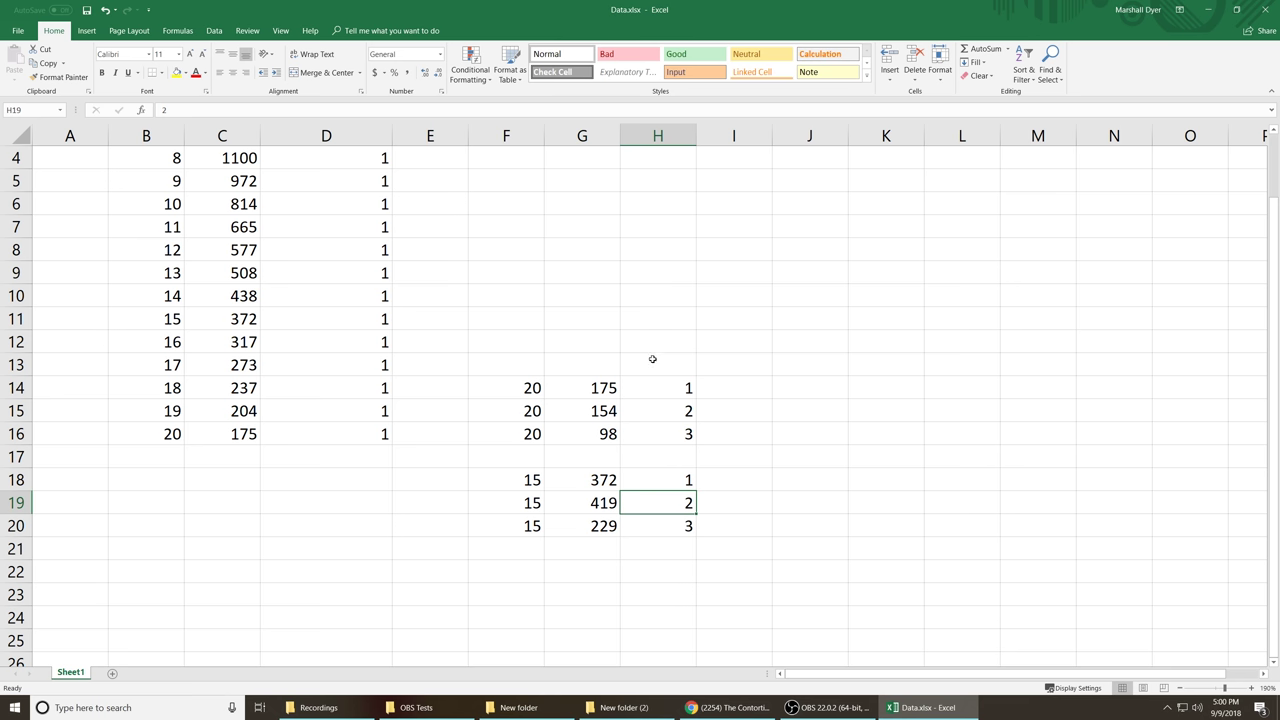
{"action": "left_click_drag", "start_coordinate": [503, 509], "coordinate": [669, 506]}
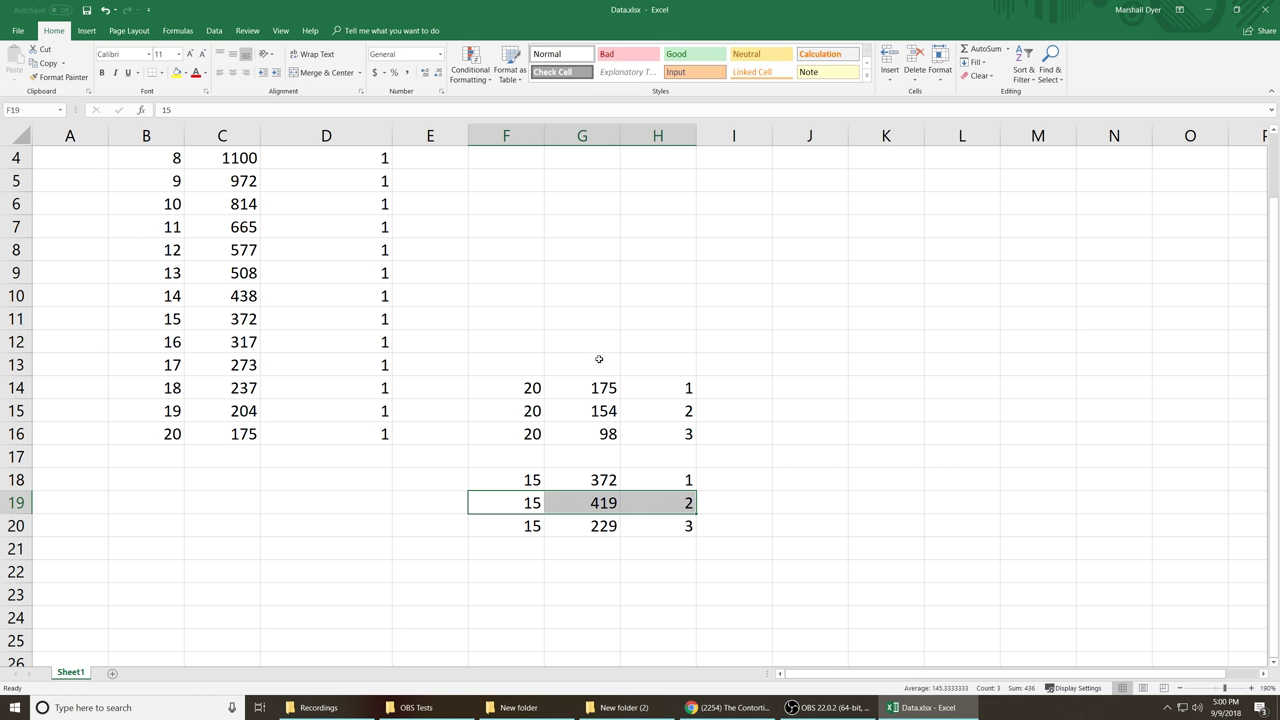